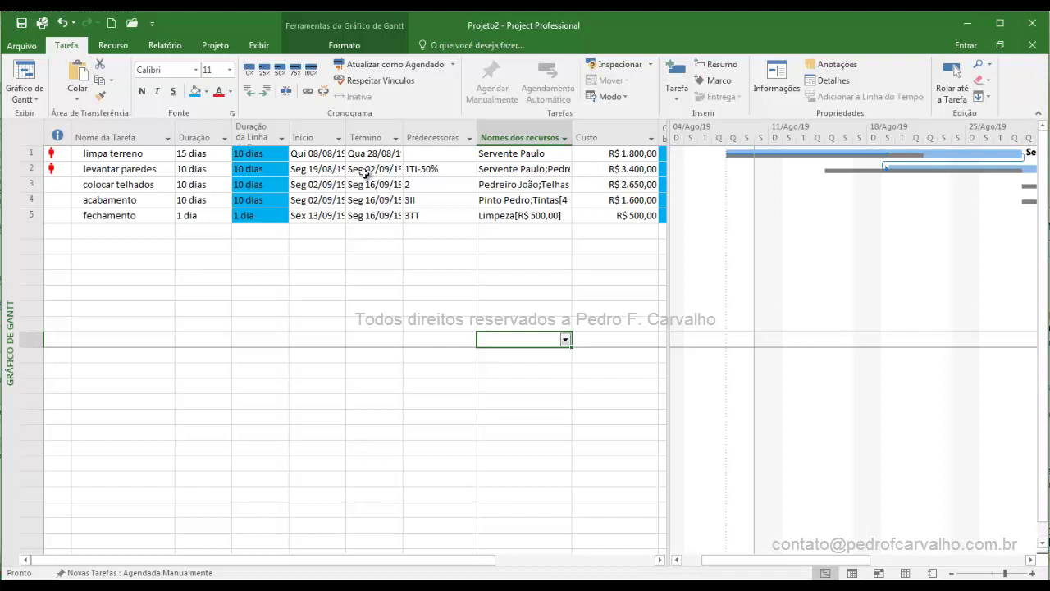
Open the Resource Sheet and examine the standard and overtime rates of the bricklayer resource in row 9
right_click(12, 181)
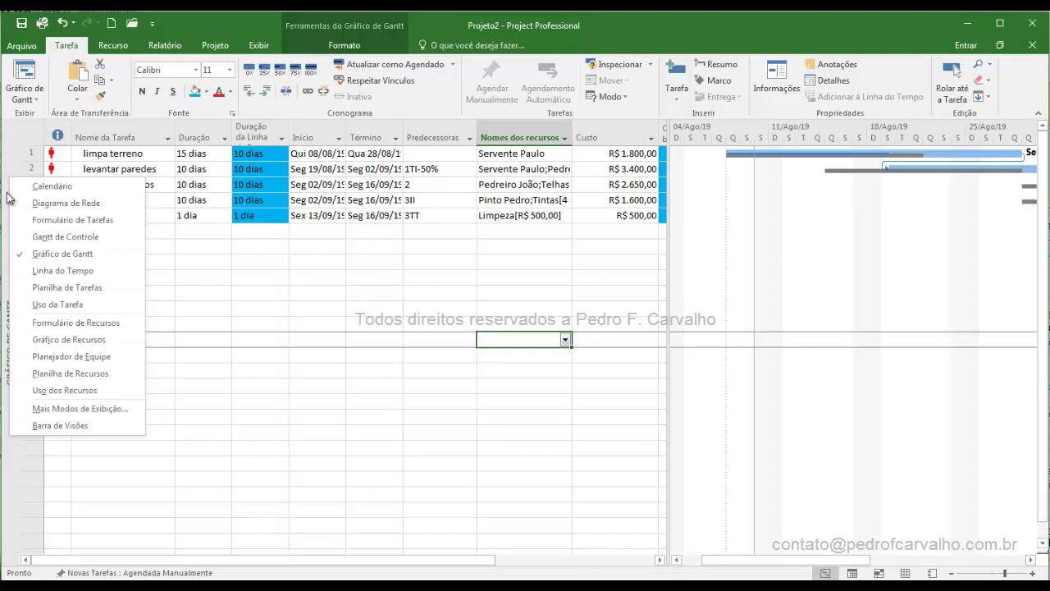
left_click(84, 373)
left_click(88, 273)
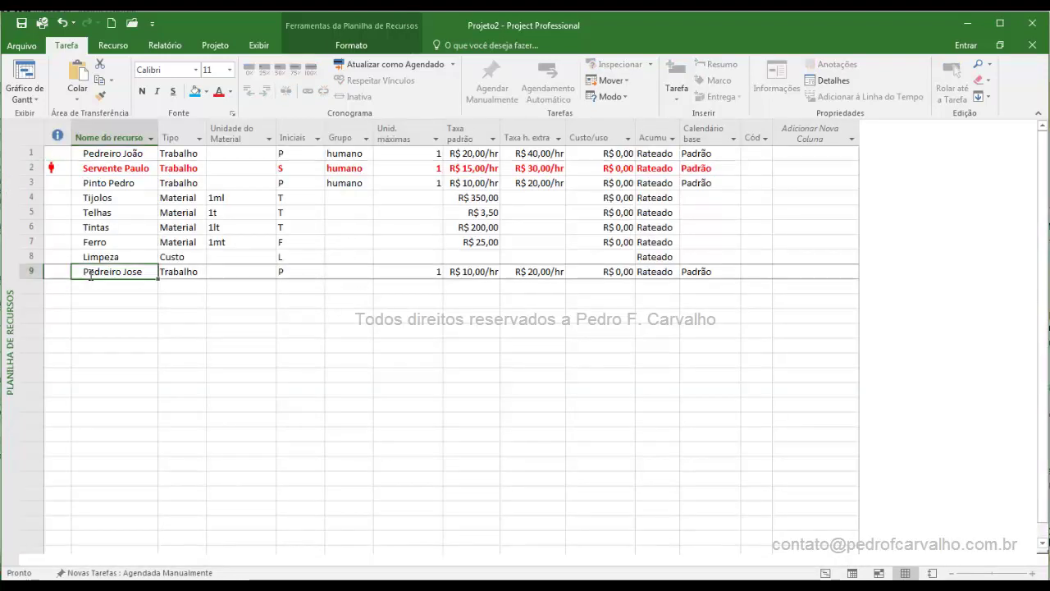
left_click(31, 272)
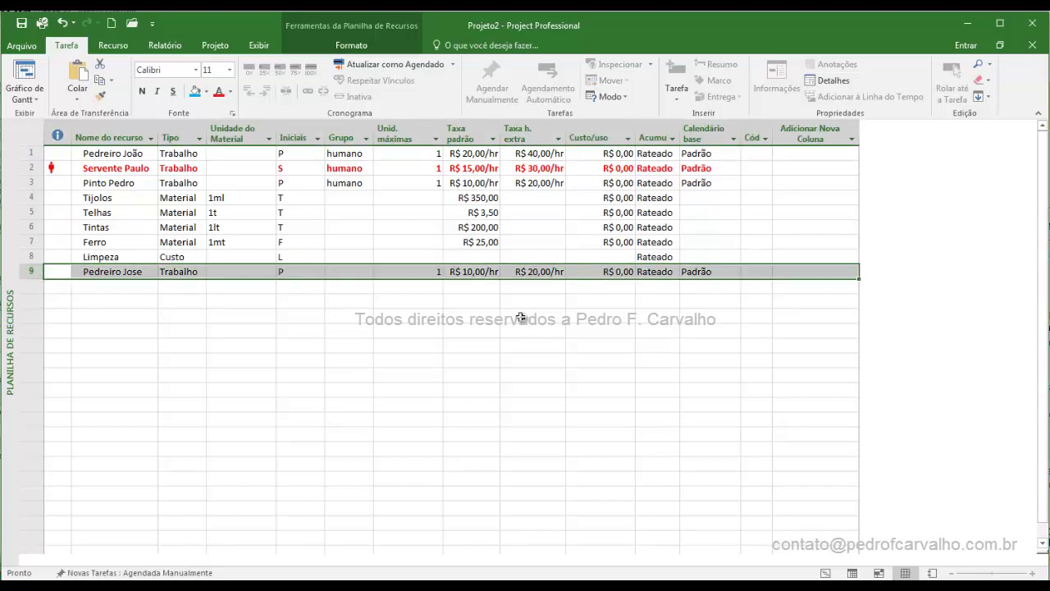
left_click(480, 271)
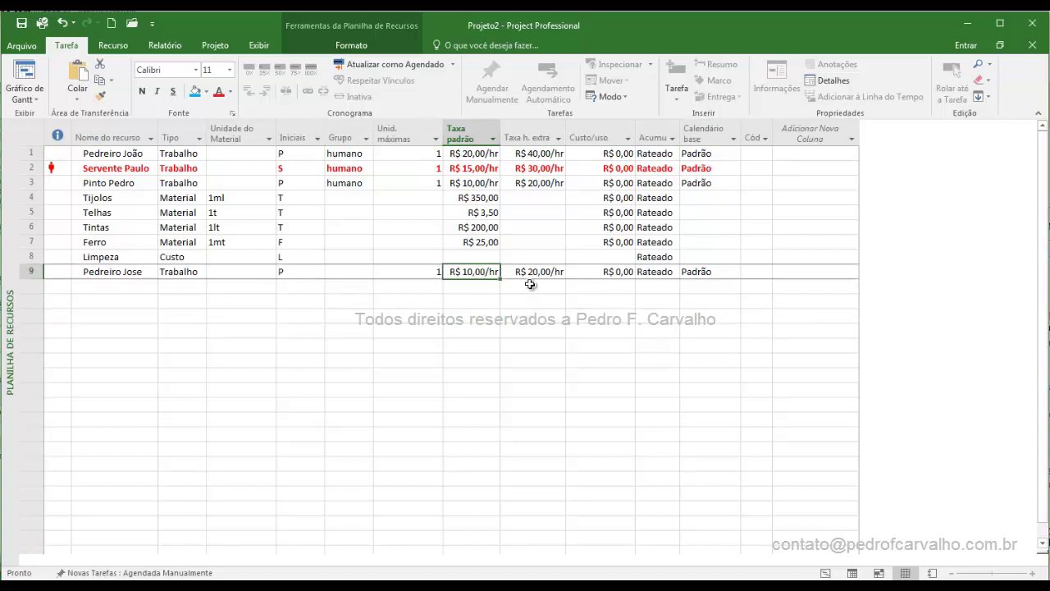
left_click(535, 273)
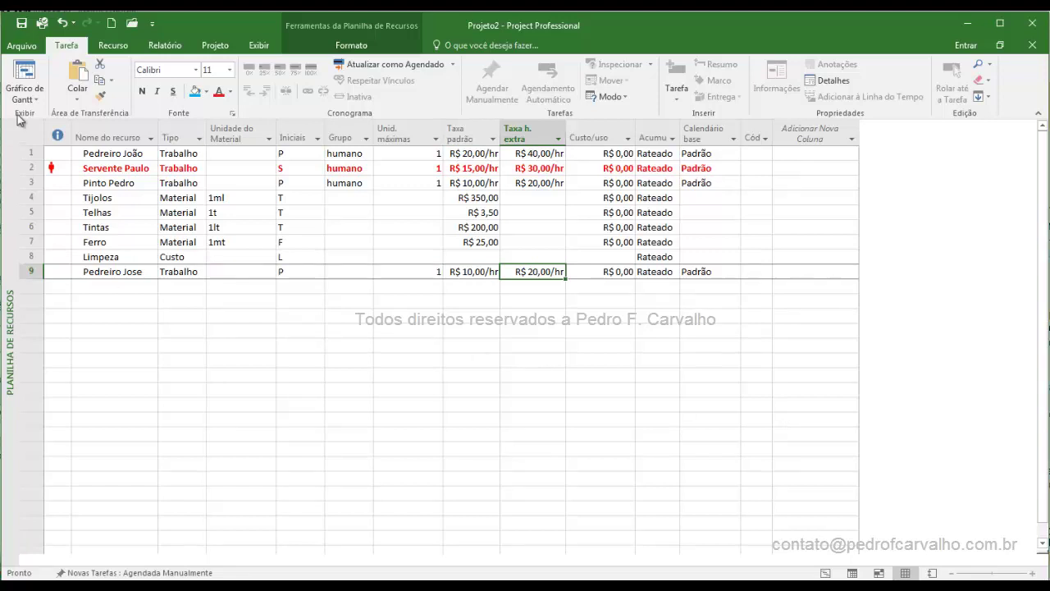
Add a task named "horas extras" in row 8 of the Gantt Chart and set it to automatic scheduling
left_click(25, 78)
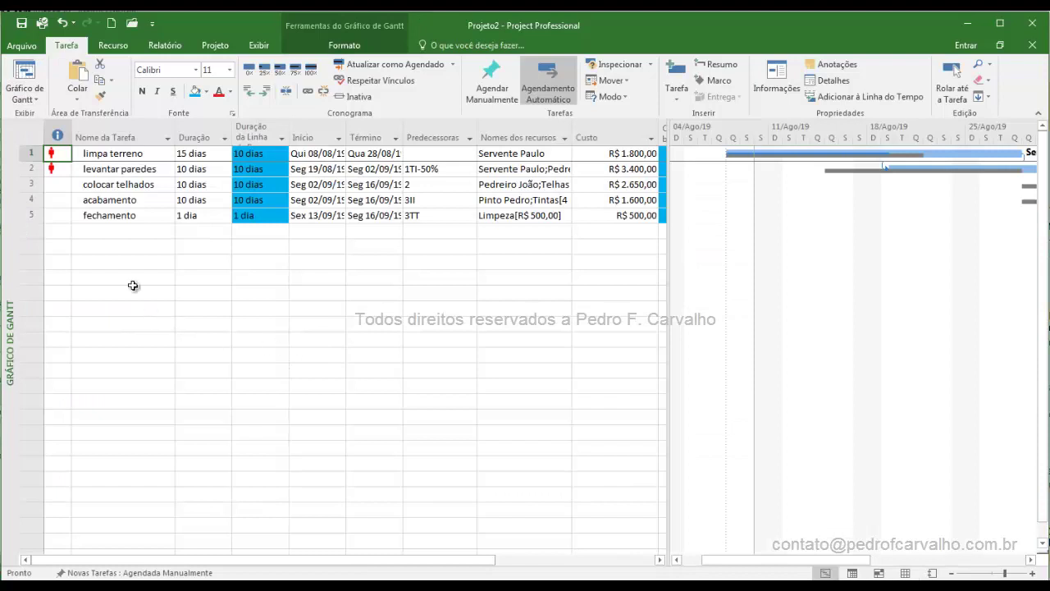
left_click(123, 263)
type("h")
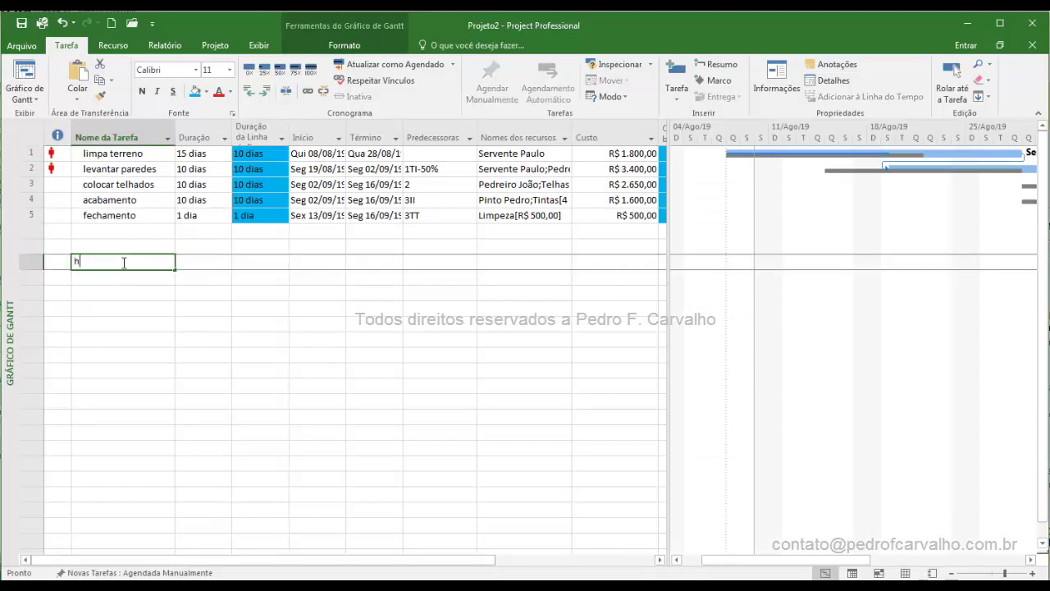
type("oras extra")
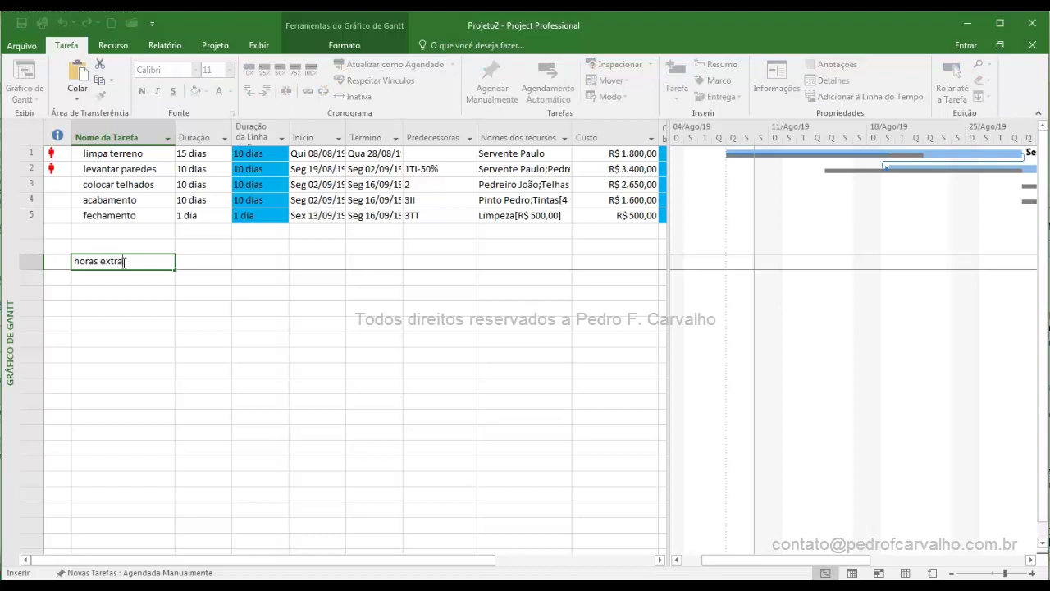
type("s")
key("Return")
left_click(31, 261)
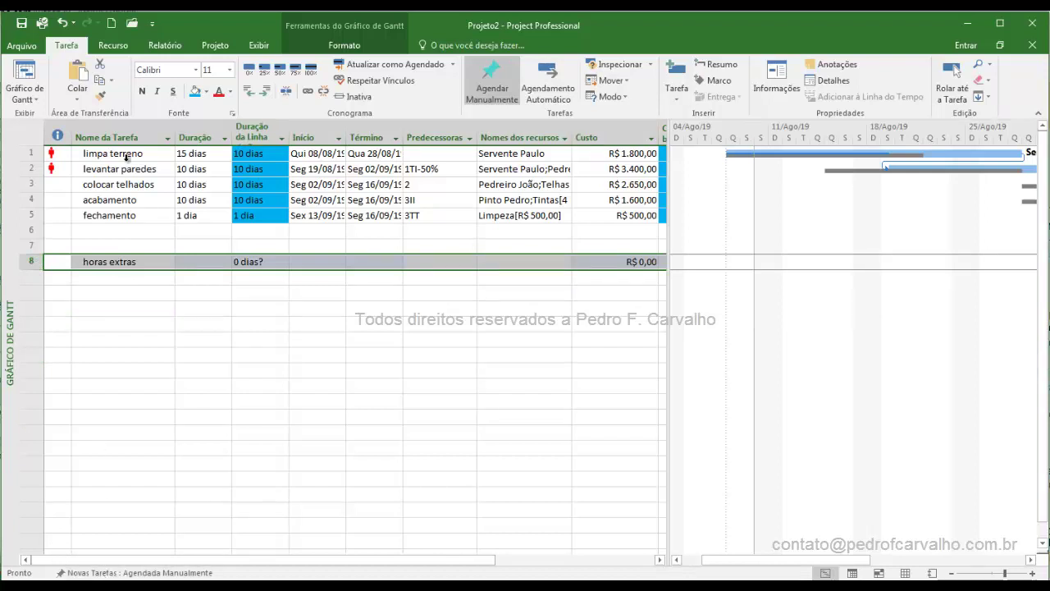
left_click(548, 86)
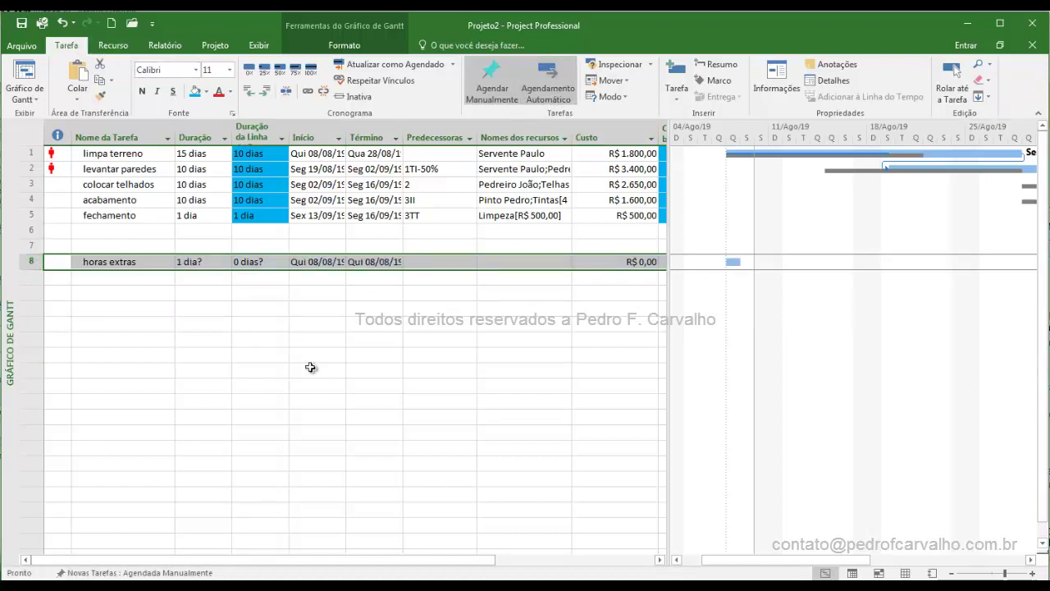
left_click(312, 370)
Set the duration of the "horas extras" task to 5 days
left_click(210, 263)
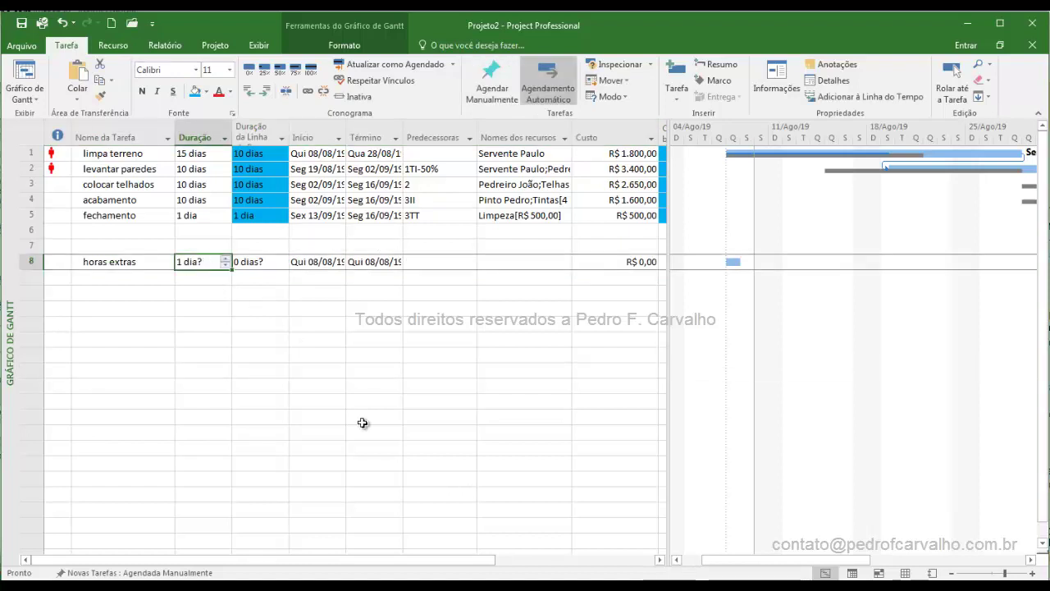
type("5")
left_click(423, 387)
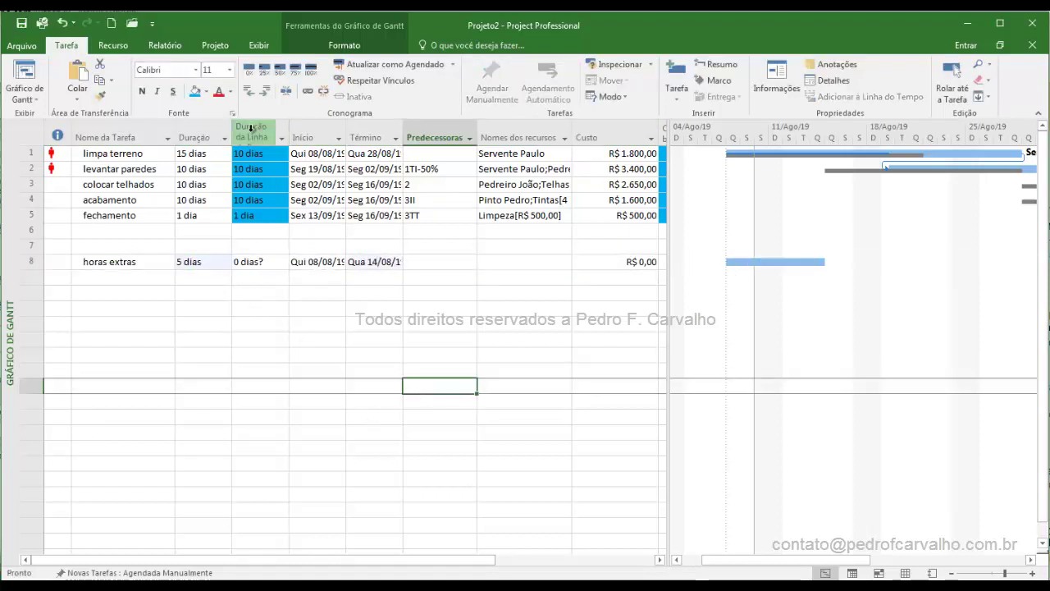
Hide the baseline duration and baseline cost columns in the task table
right_click(251, 127)
left_click(279, 243)
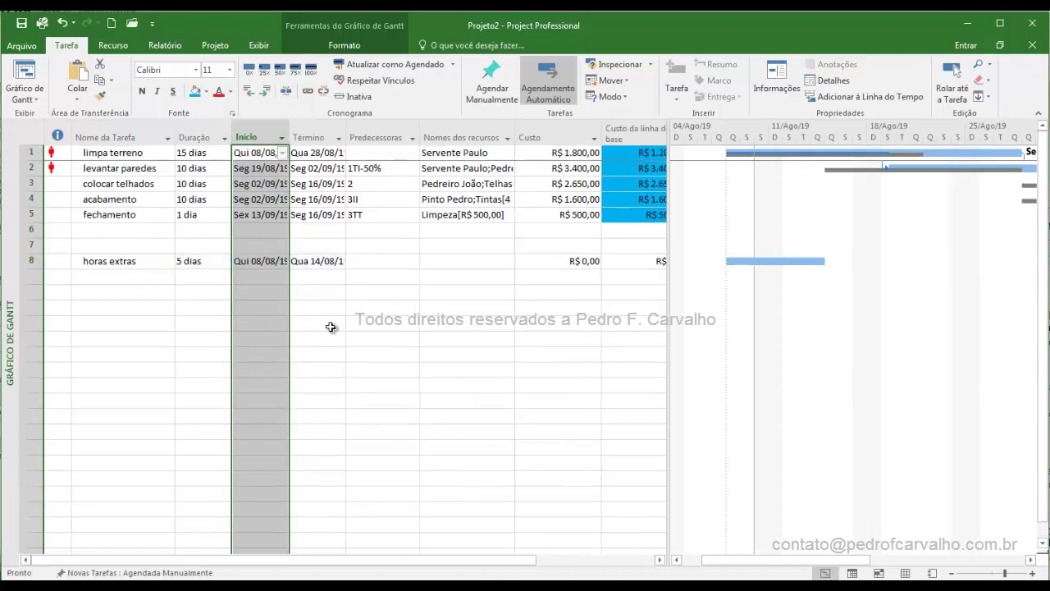
left_click(331, 326)
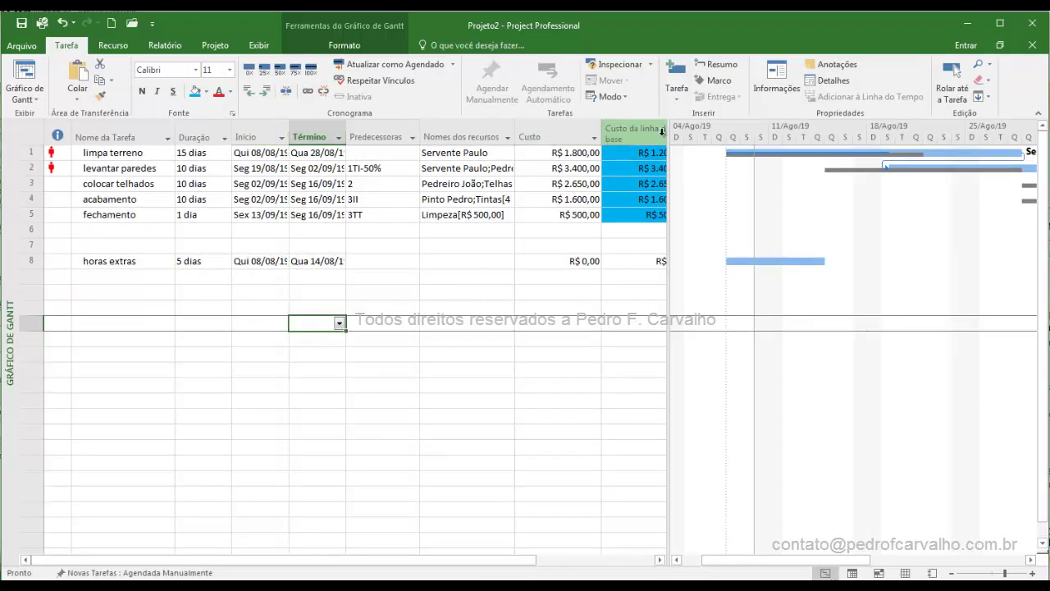
right_click(637, 130)
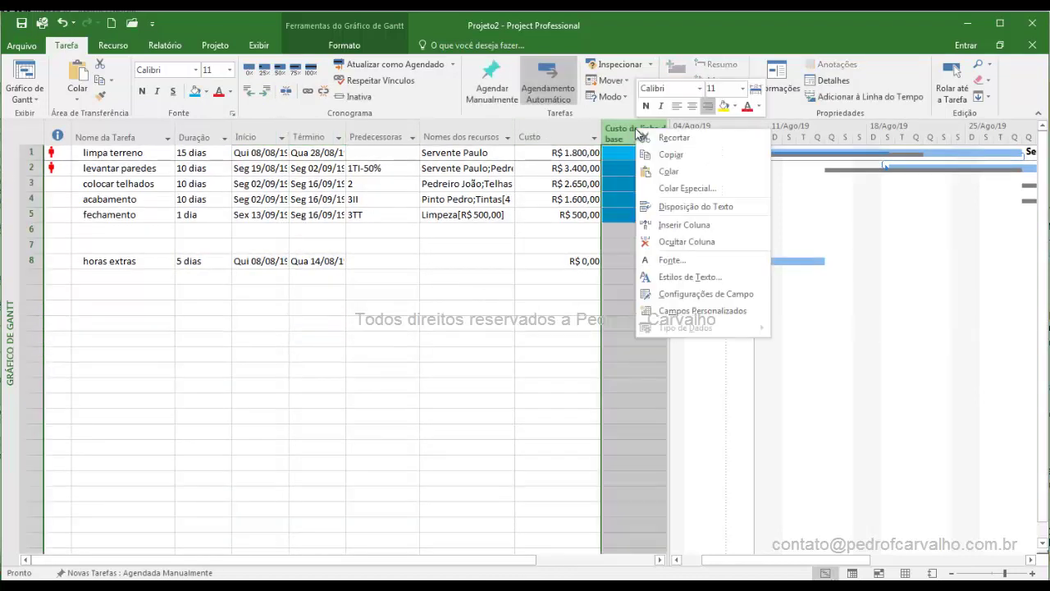
left_click(688, 242)
left_click(445, 336)
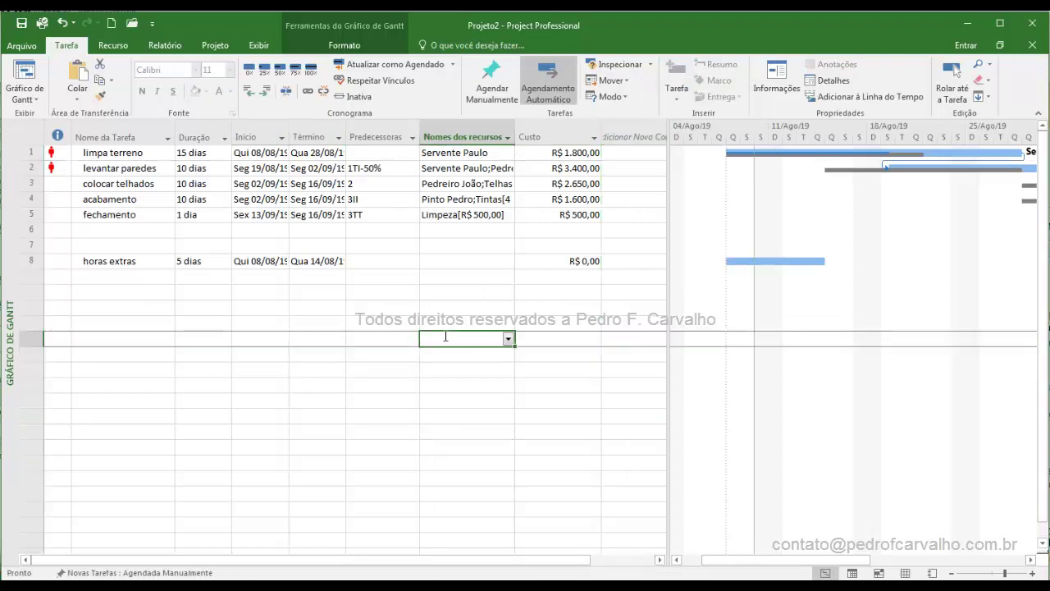
Narrow the Duração column slightly and fit the Início and Término column widths to their dates
left_click_drag(234, 128, 230, 129)
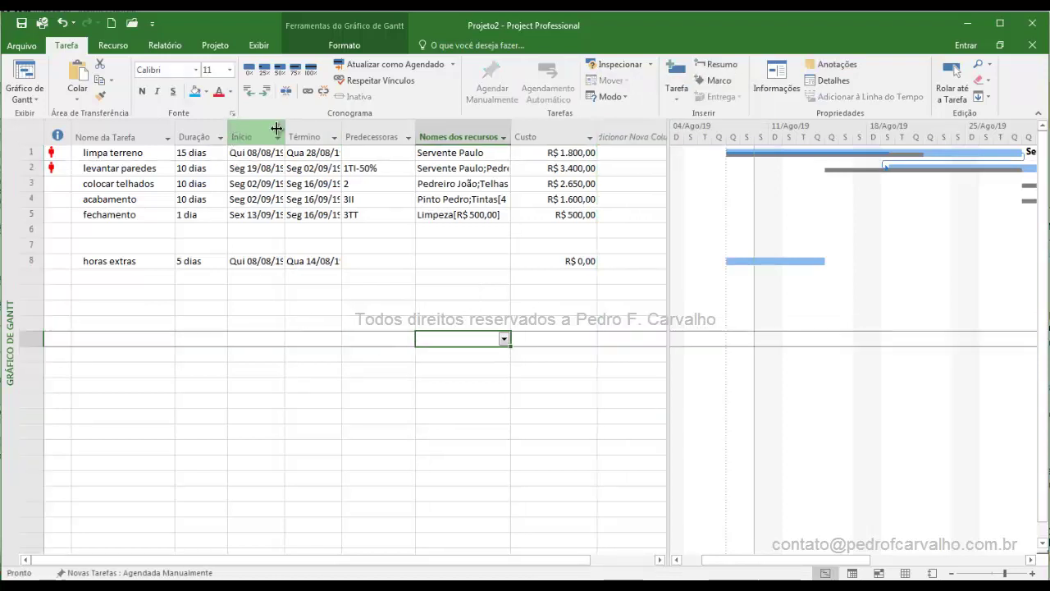
double_click(285, 130)
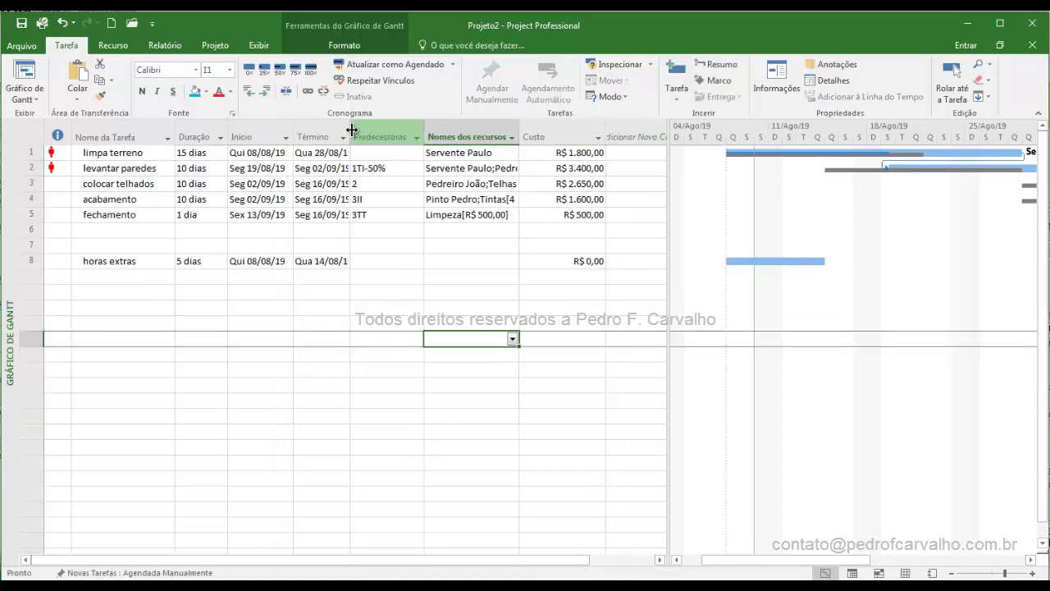
double_click(349, 130)
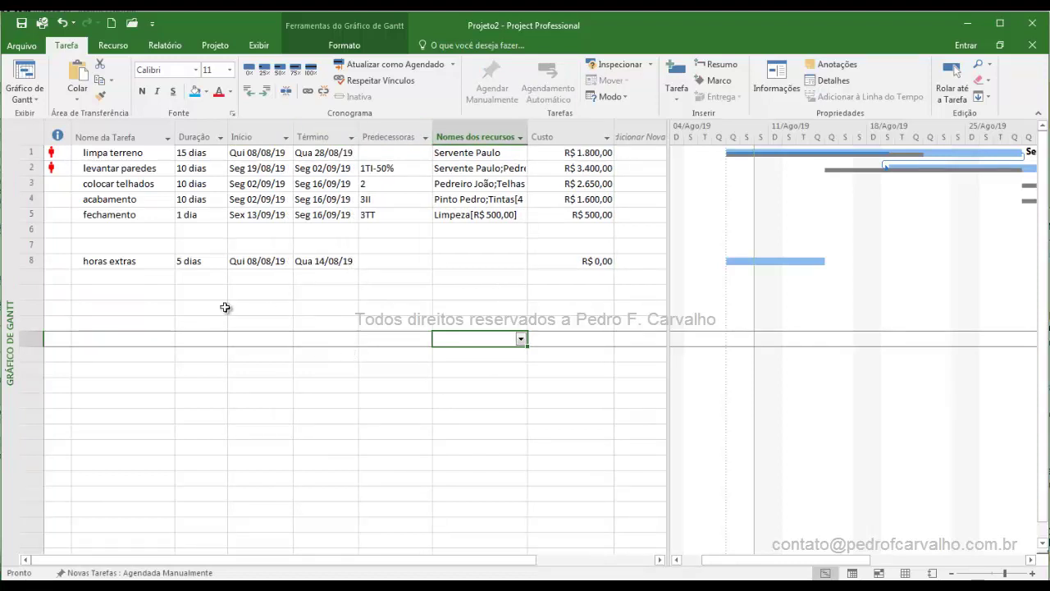
Set the start date of the "horas extras" task to Monday 12/08/19
left_click(280, 262)
left_click(286, 261)
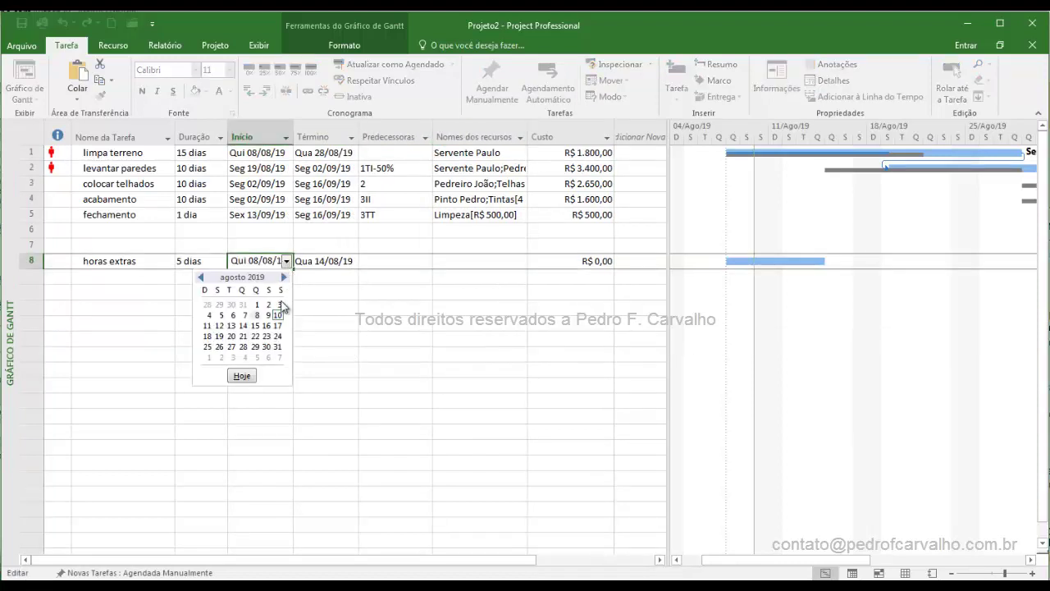
left_click(219, 326)
left_click(230, 323)
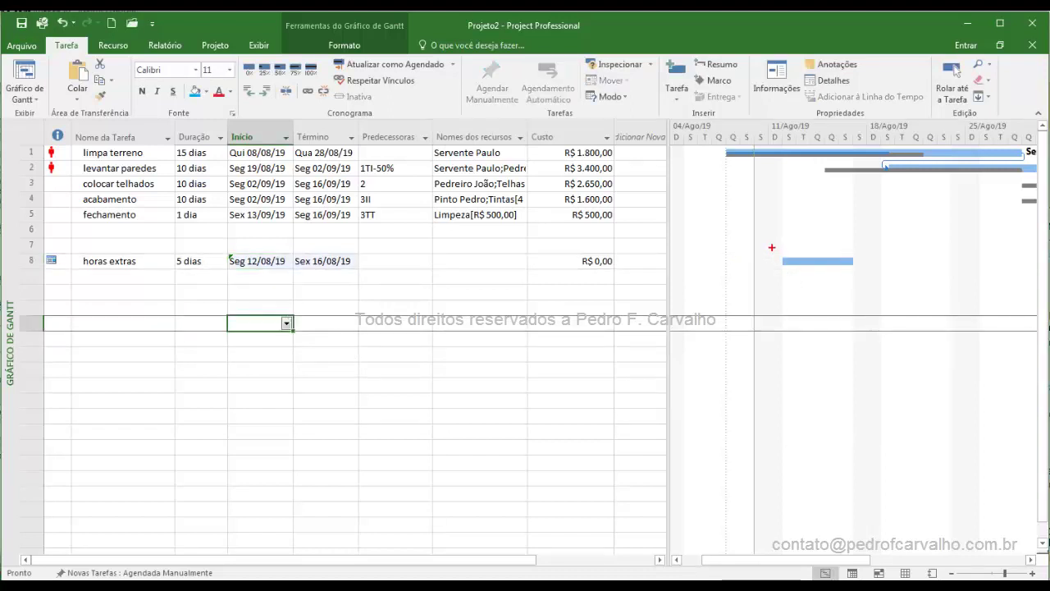
left_click_drag(771, 247, 868, 274)
mouse_move(772, 119)
left_mouse_down()
mouse_move(853, 262)
mouse_move(857, 306)
left_mouse_up()
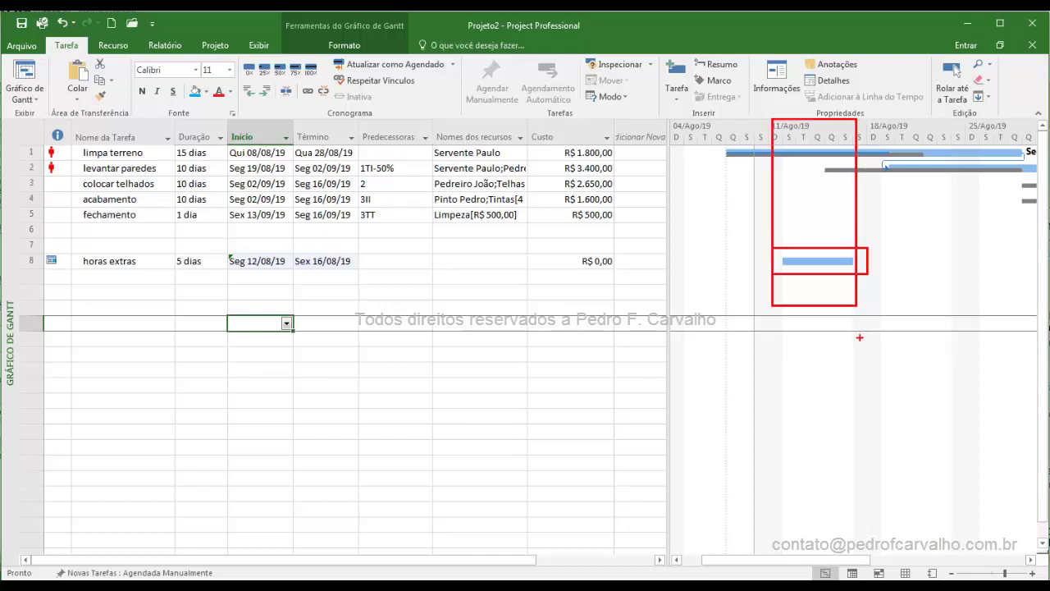
key("Escape")
left_click(209, 324)
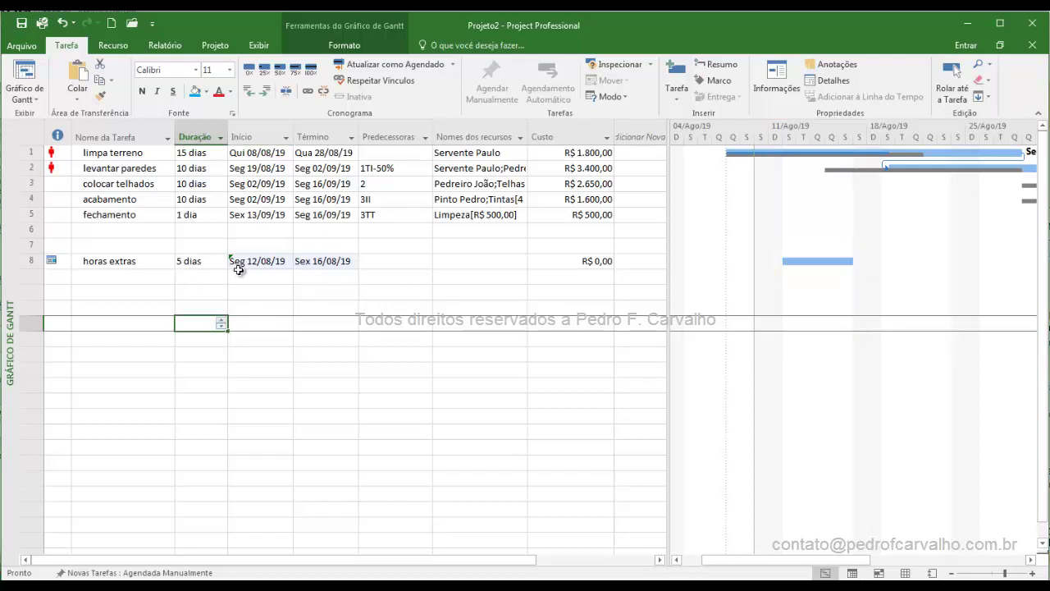
Check the cost of the "horas extras" task and the row 9 bricklayer's rates in the Resource Sheet
left_click(589, 263)
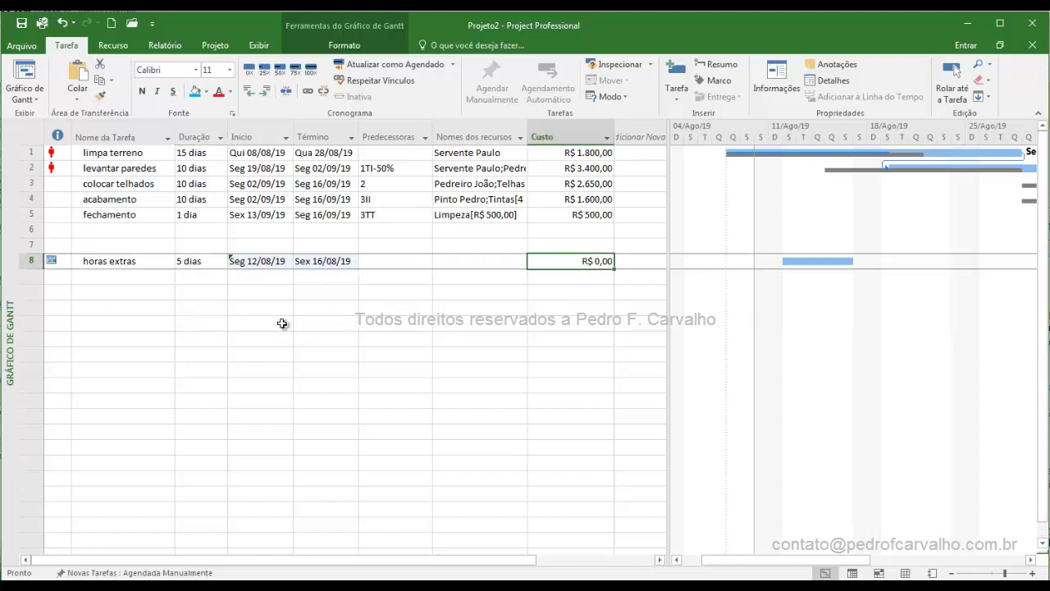
right_click(12, 203)
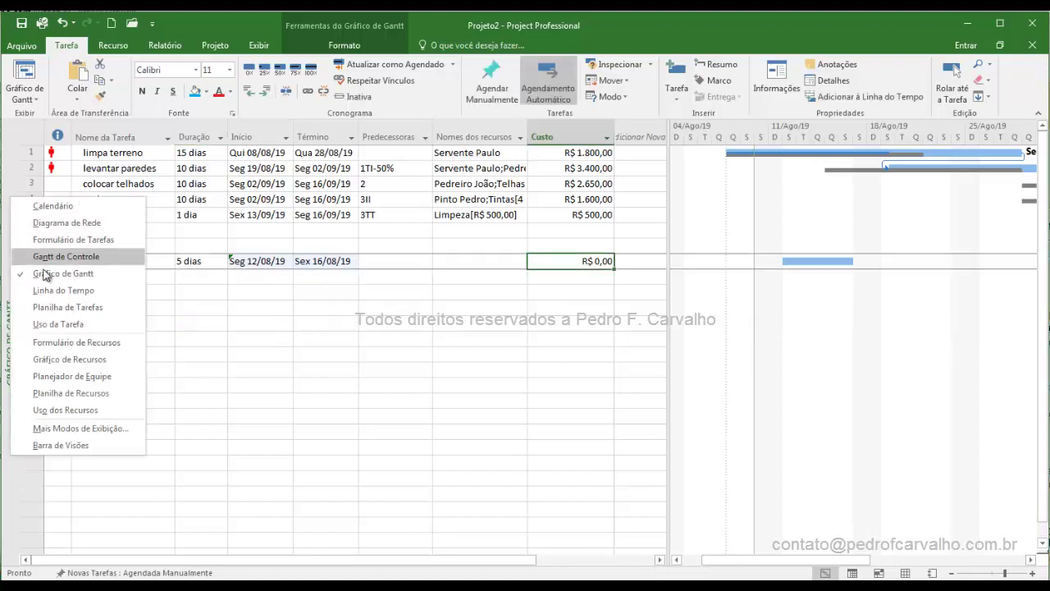
left_click(92, 397)
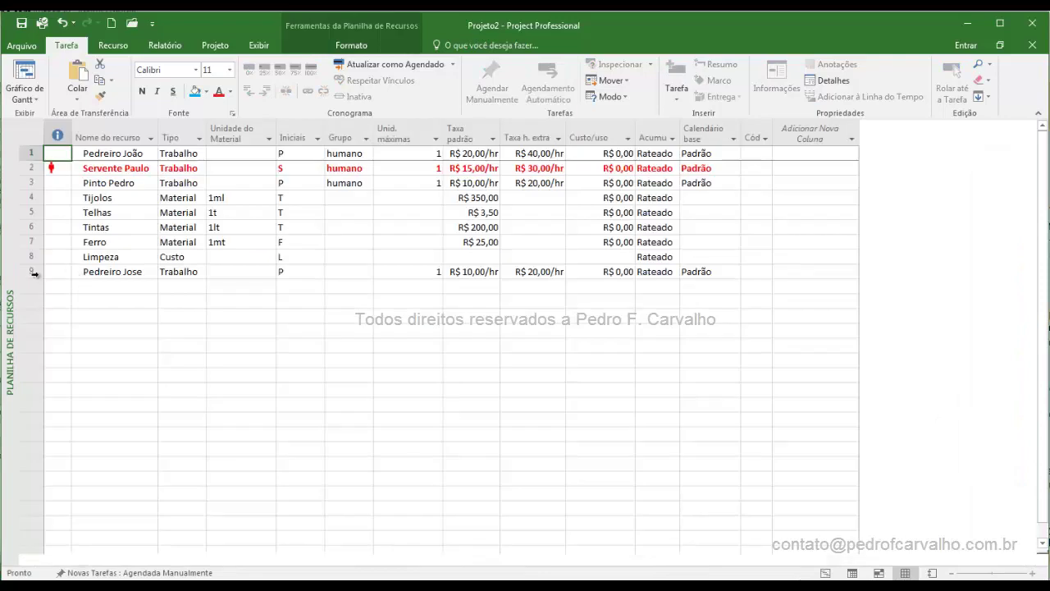
left_click(32, 271)
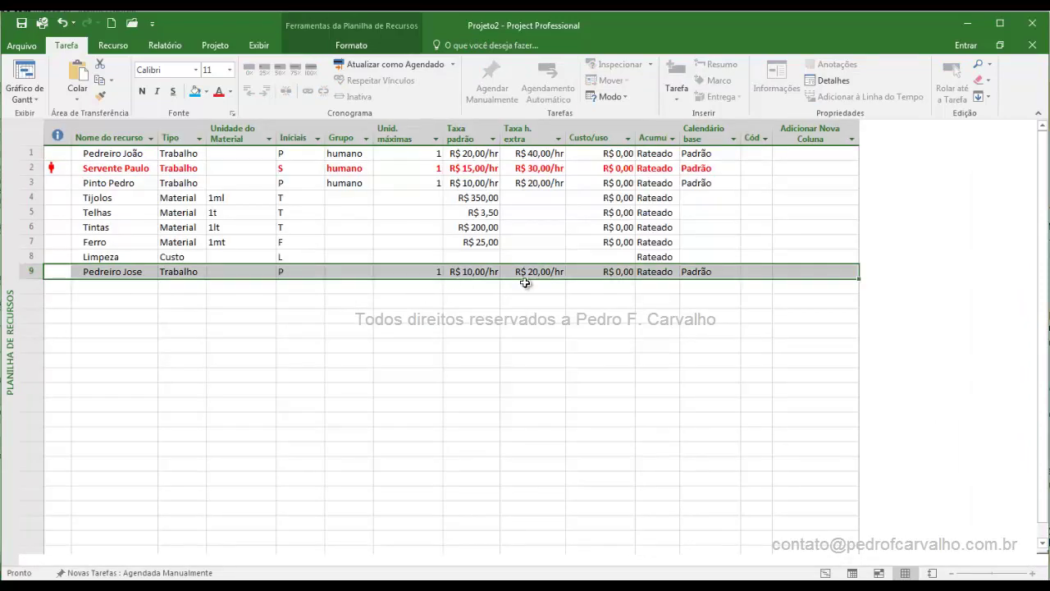
Return to the Gantt Chart and assign the bricklayer from Resource Sheet row 9 to the "horas extras" task
left_click(22, 91)
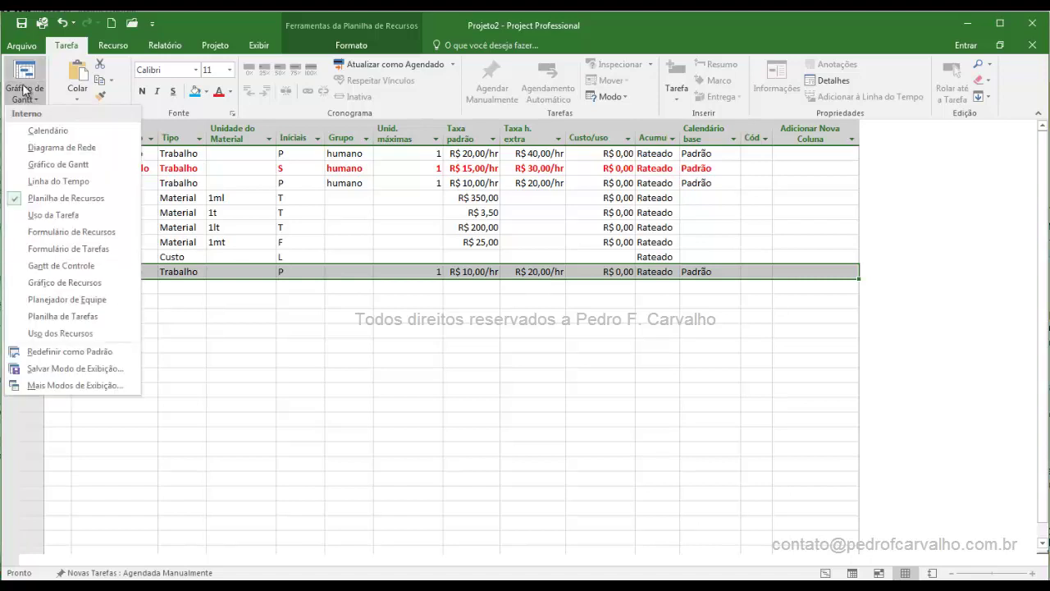
left_click(23, 90)
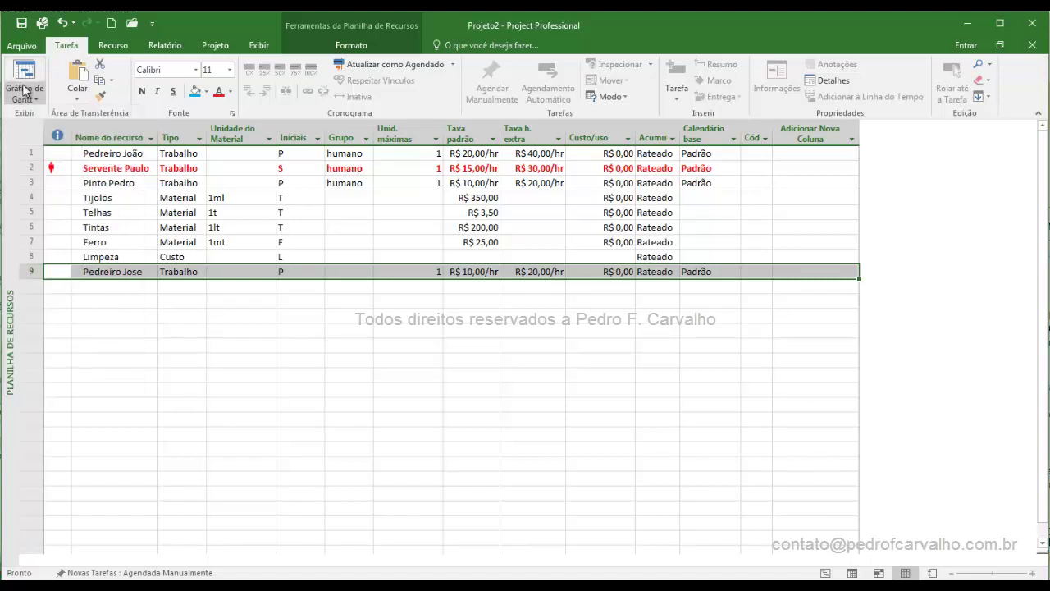
left_click(23, 80)
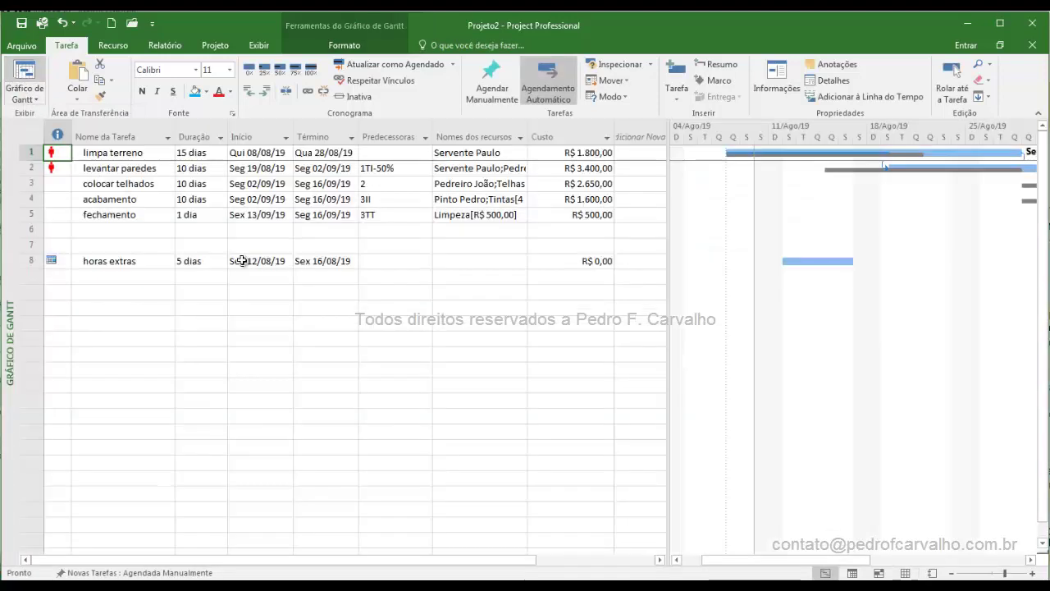
left_click(476, 261)
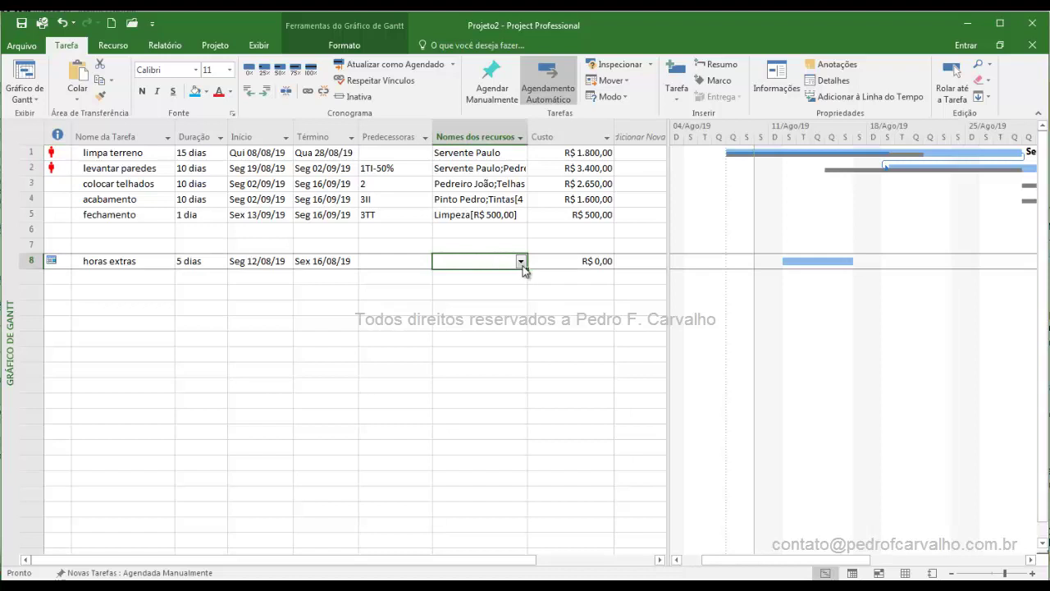
left_click(523, 266)
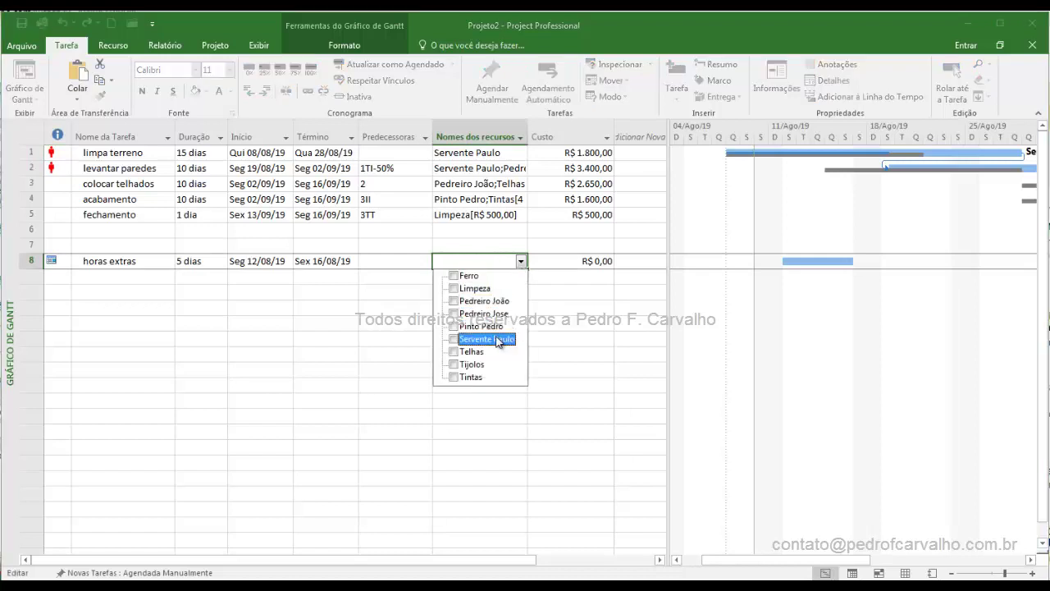
left_click(411, 328)
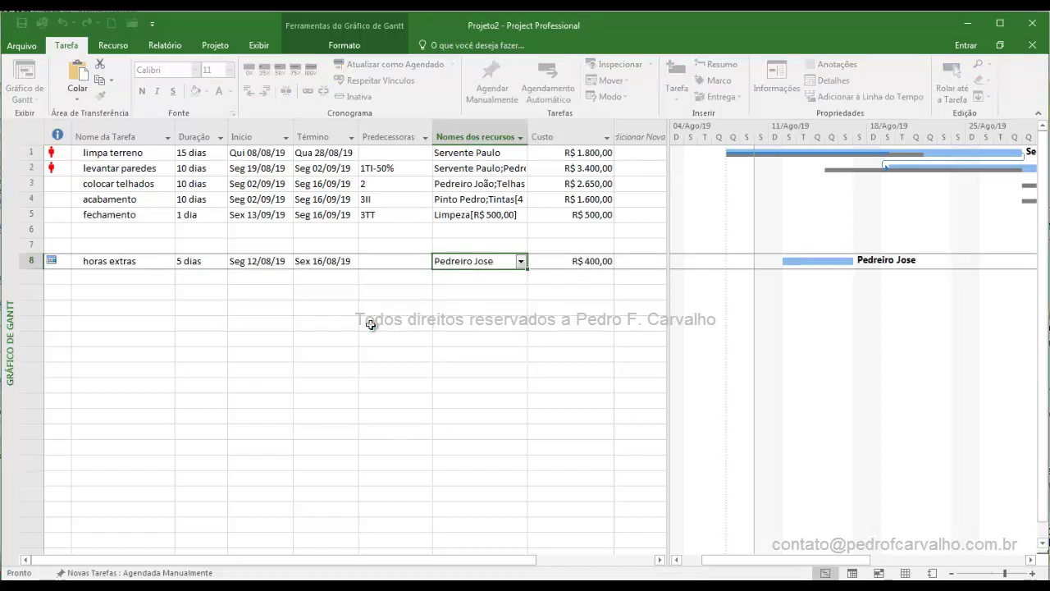
Check the cost of the "horas extras" task and switch to the Excel workbook with the overtime calculation
left_click(583, 261)
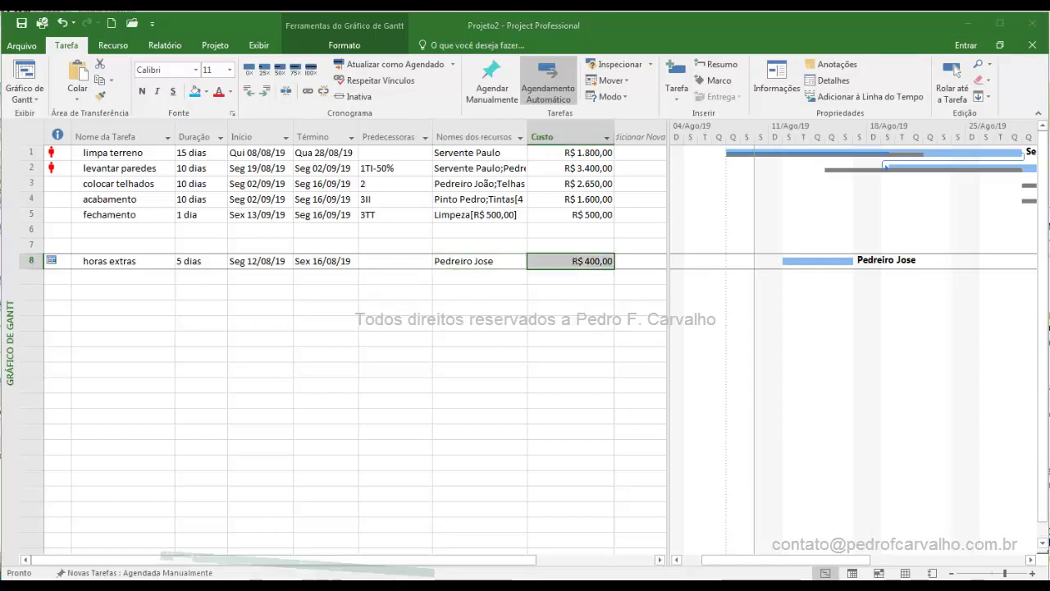
key("alt+Tab")
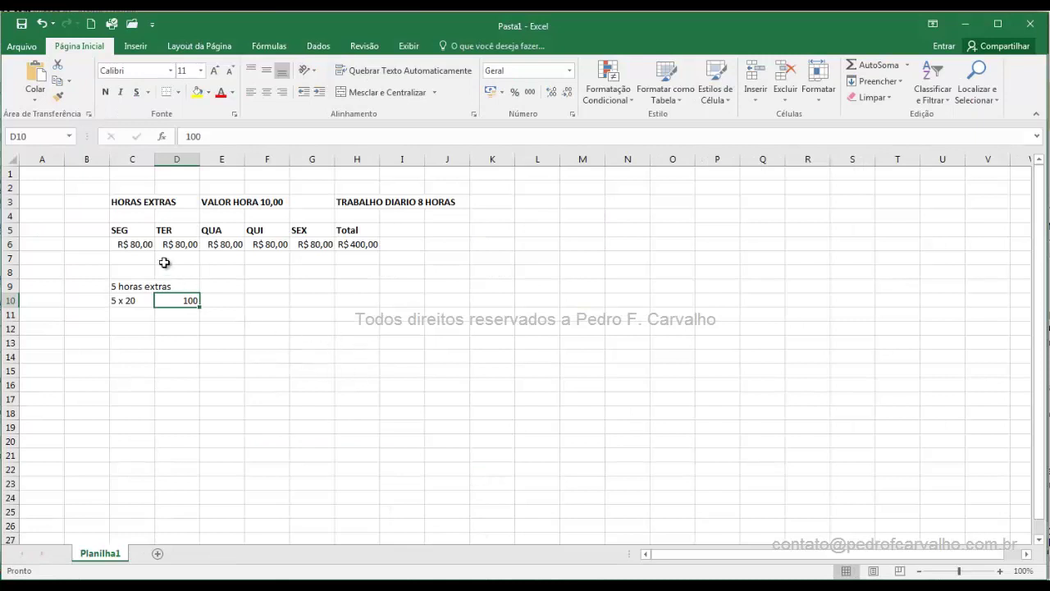
Review the hourly rate, daily hours, weekday costs and total formula in the overtime worksheet
left_click(149, 204)
left_click(249, 206)
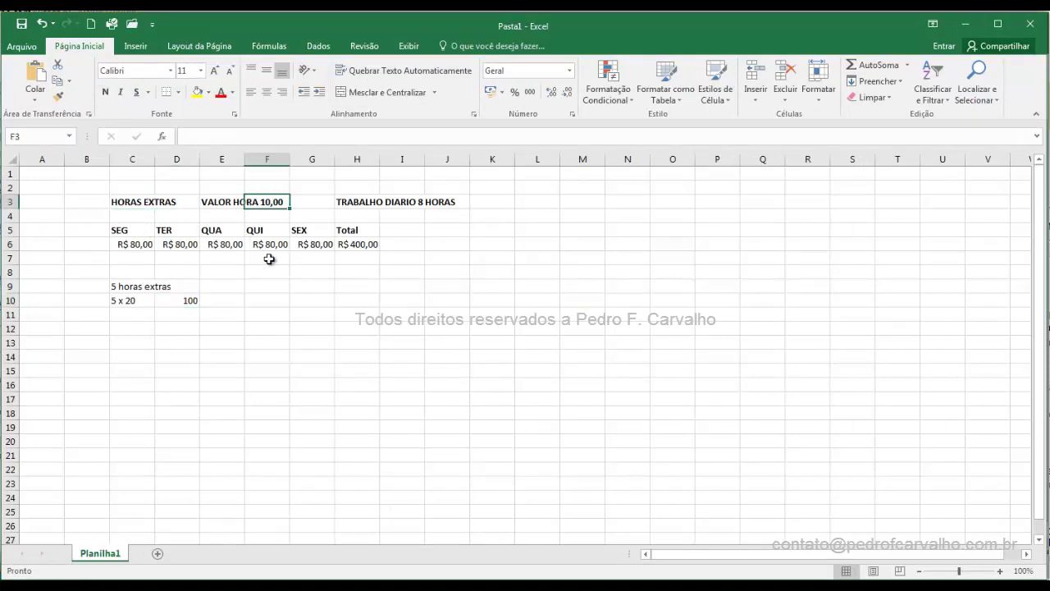
left_click(352, 203)
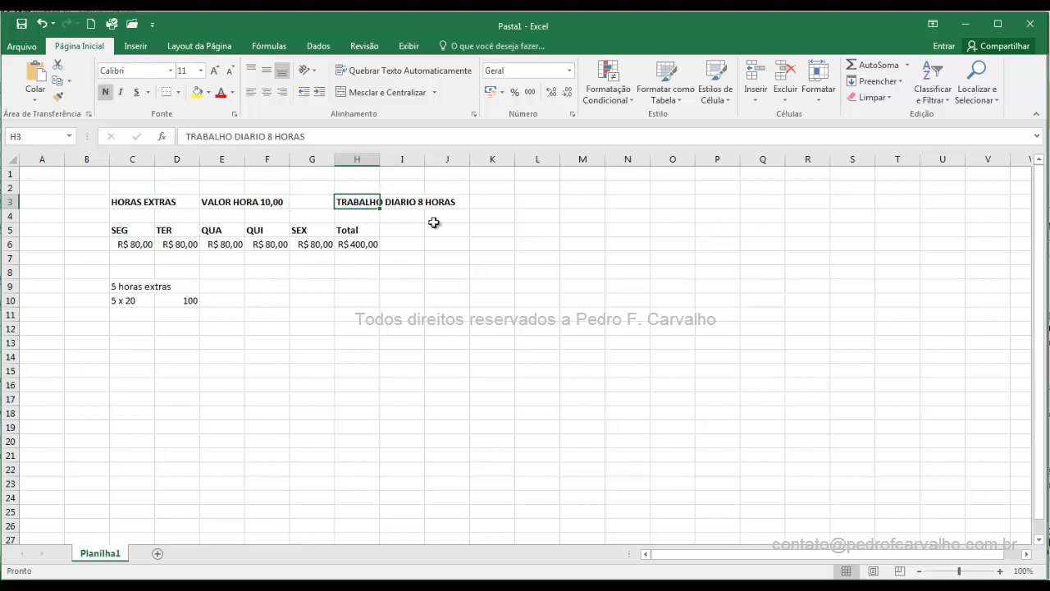
left_click(447, 313)
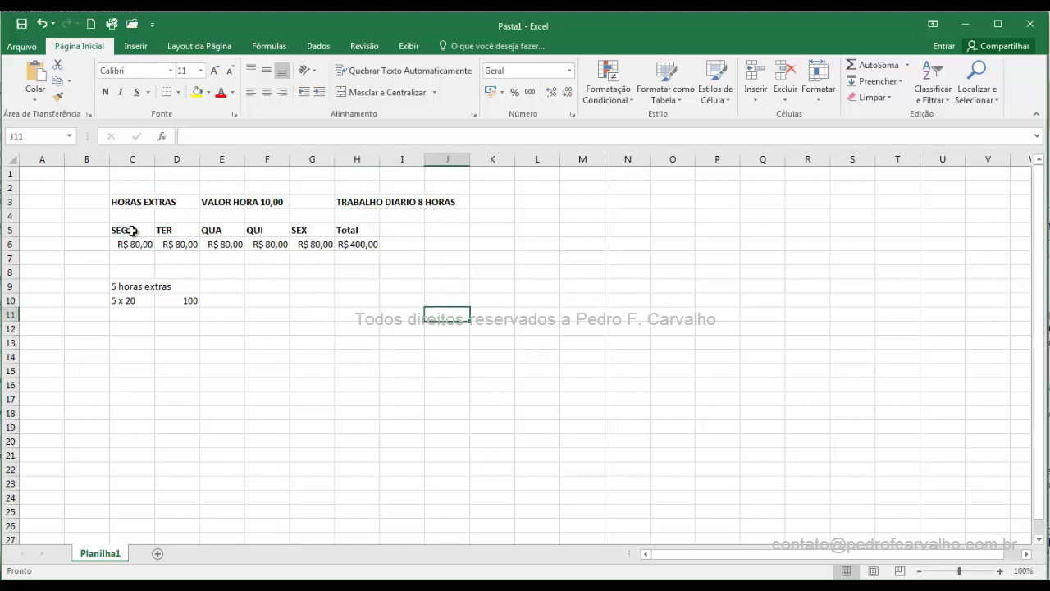
left_click_drag(122, 230, 306, 249)
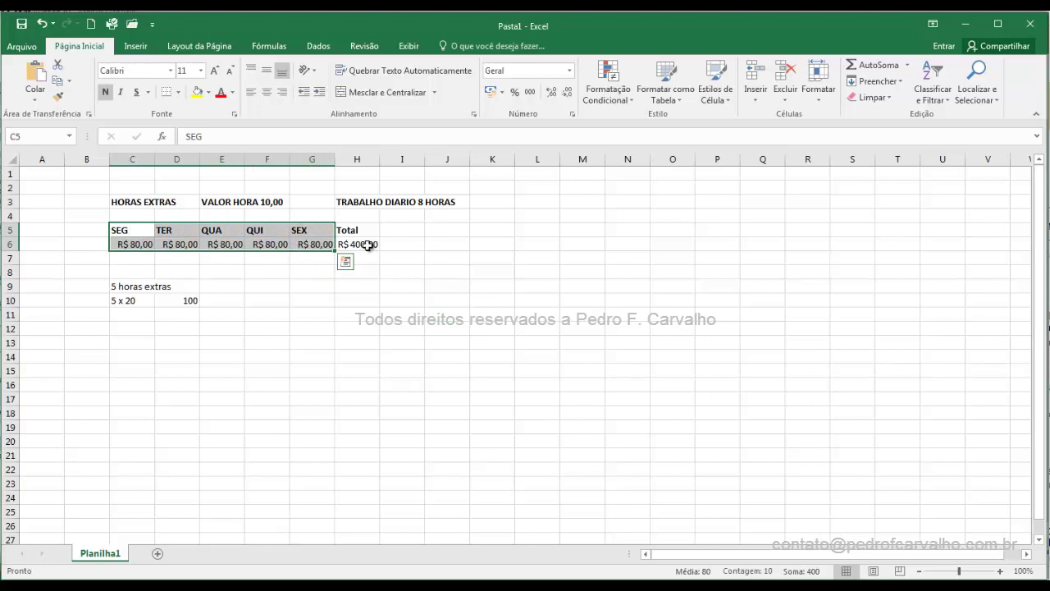
left_click(368, 243)
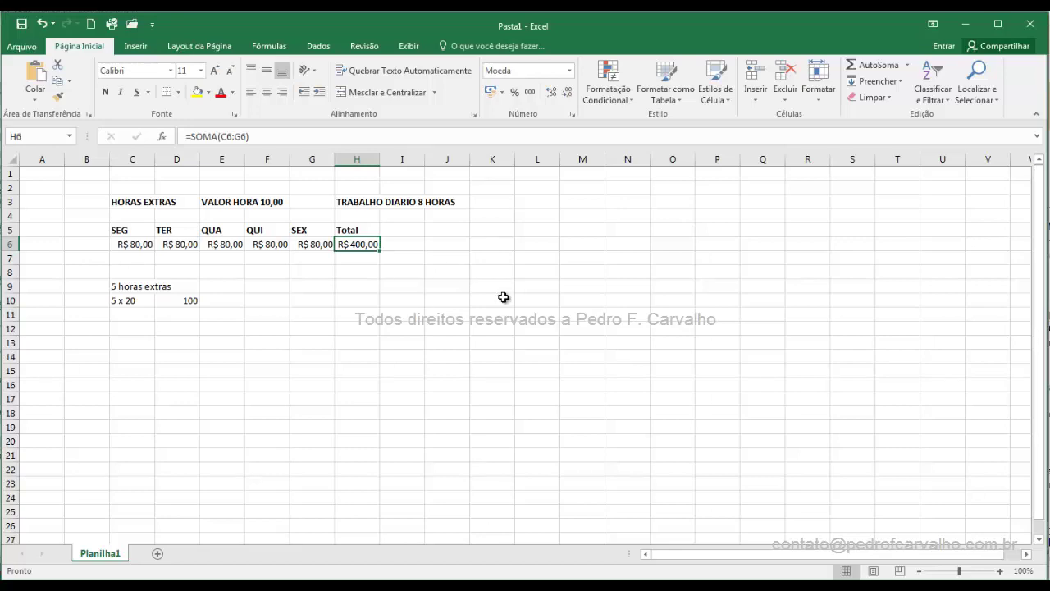
Switch back to Project and show the daily work hours of the "horas extras" task in the Task Usage view
left_click(966, 25)
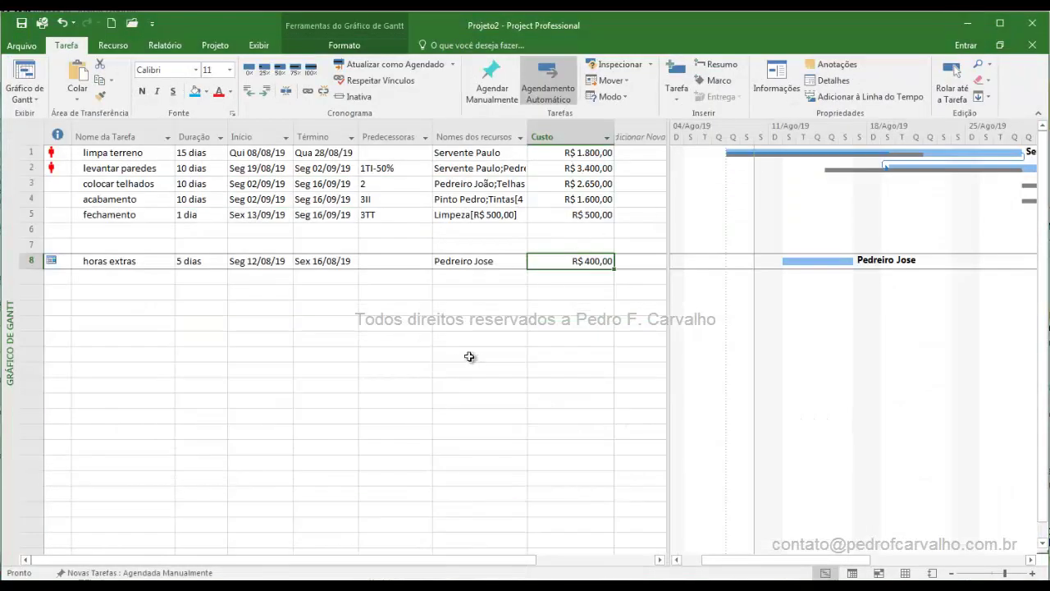
right_click(10, 216)
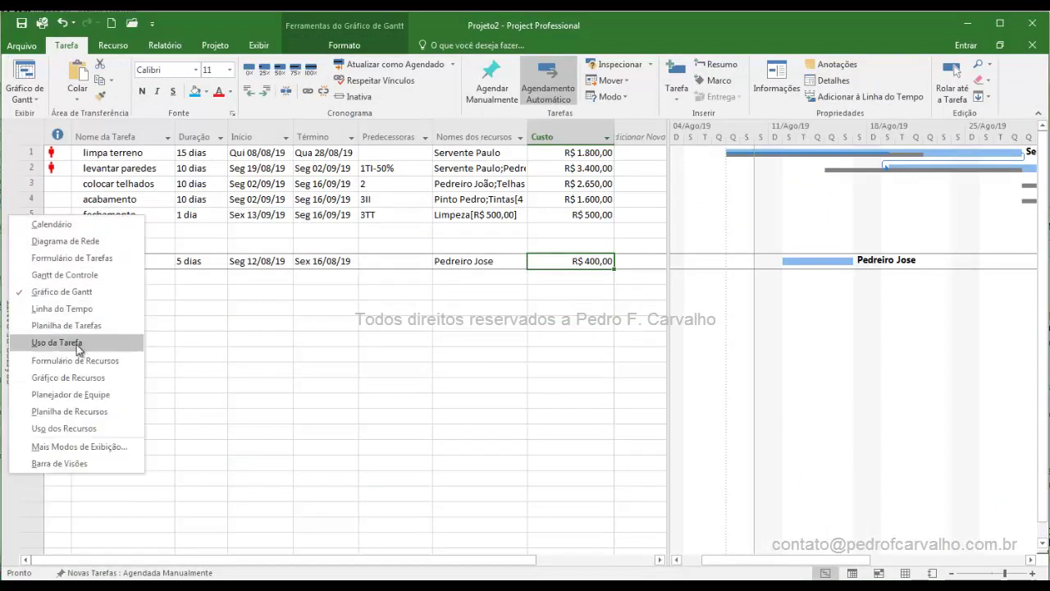
left_click(58, 342)
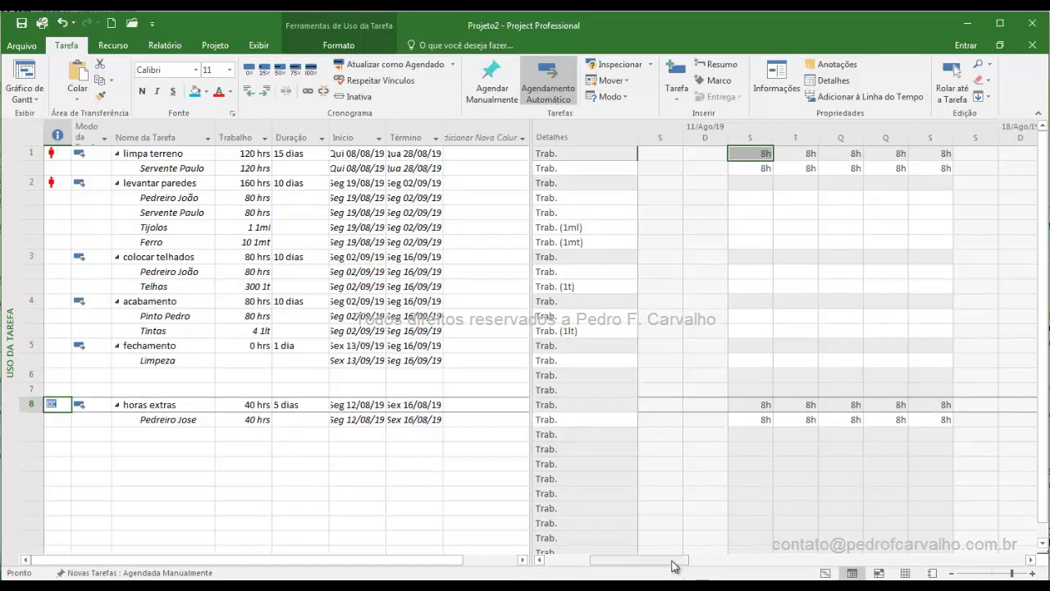
left_click_drag(674, 560, 694, 560)
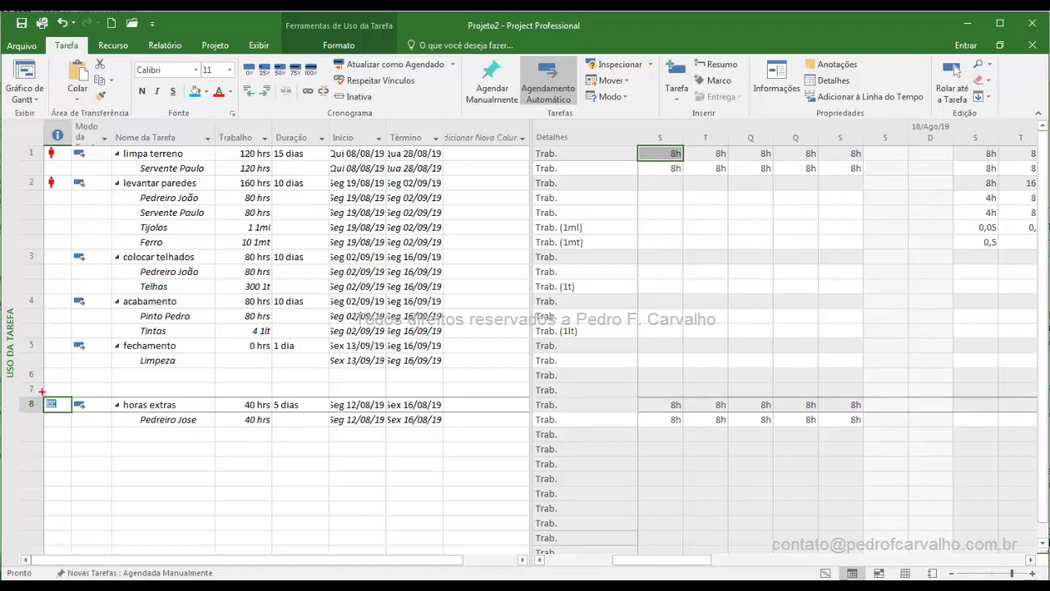
mouse_move(41, 391)
left_mouse_down()
mouse_move(562, 435)
mouse_move(877, 433)
left_mouse_up()
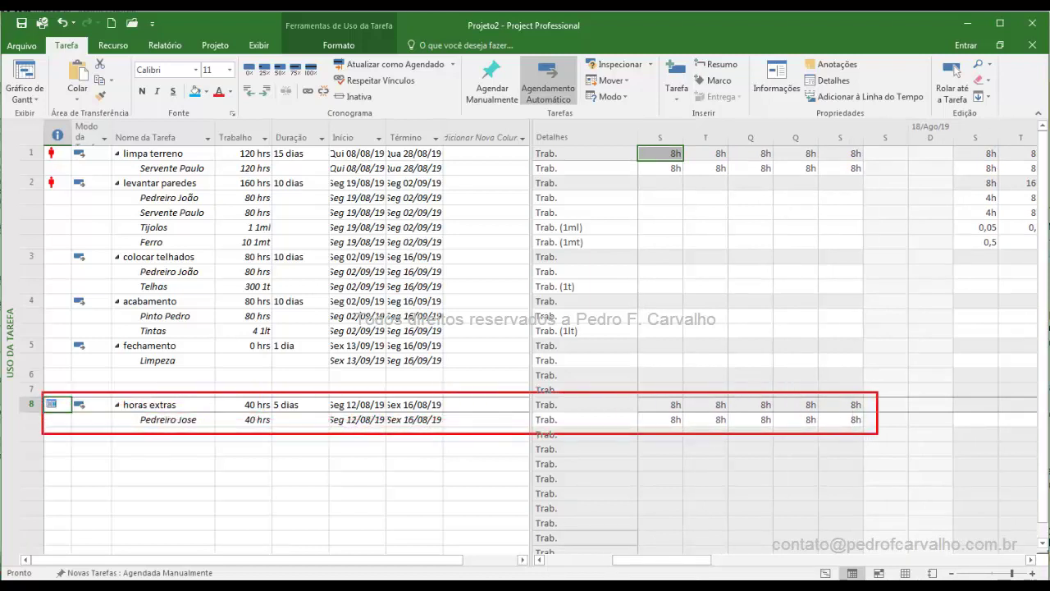
left_click_drag(676, 415, 733, 363)
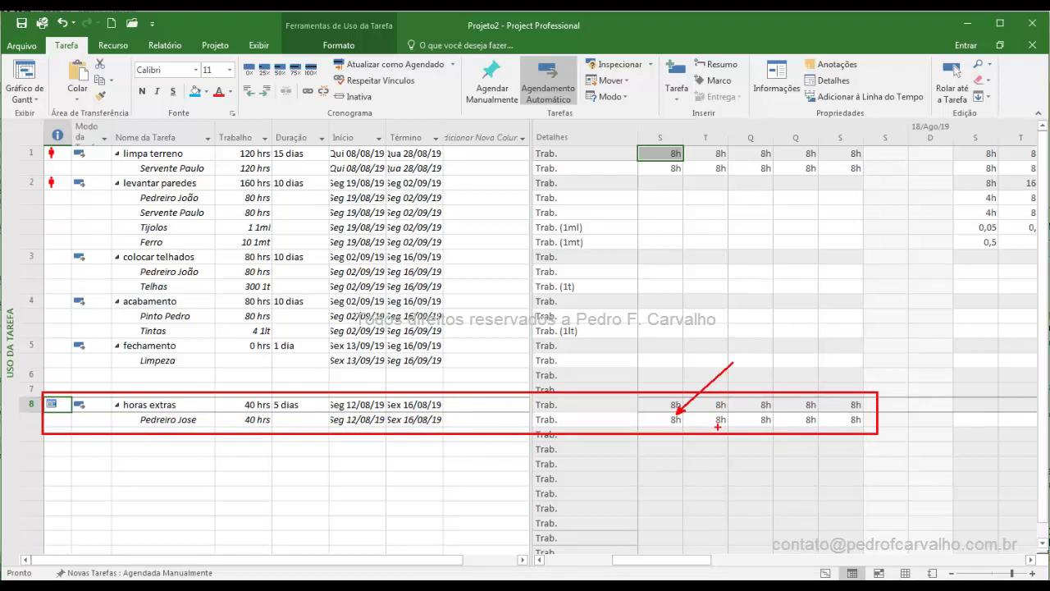
left_click_drag(718, 426, 775, 376)
mouse_move(761, 416)
left_mouse_down()
mouse_move(792, 379)
mouse_move(903, 371)
left_mouse_up()
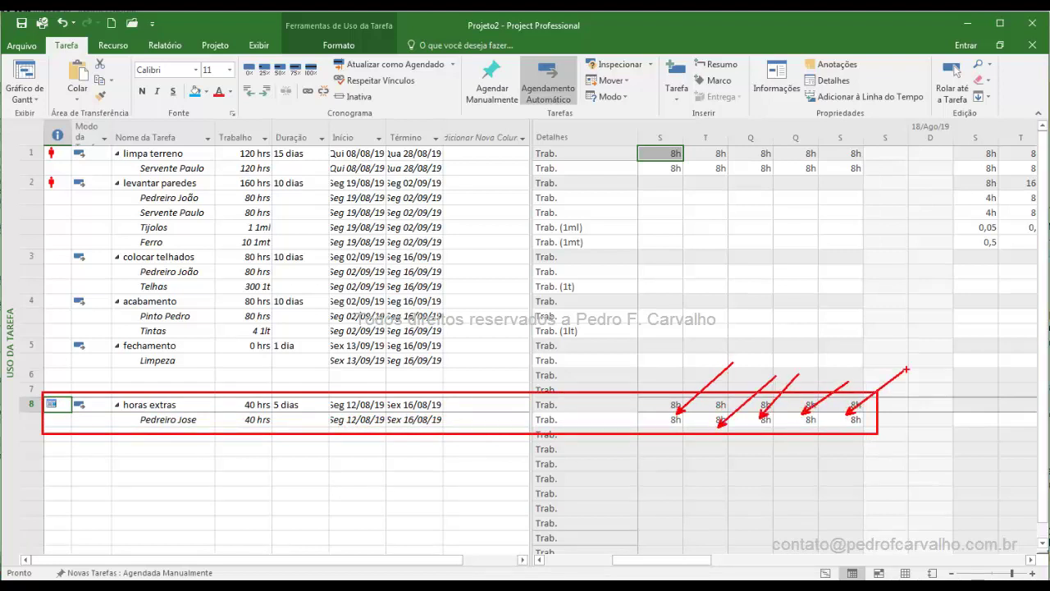
key("Escape")
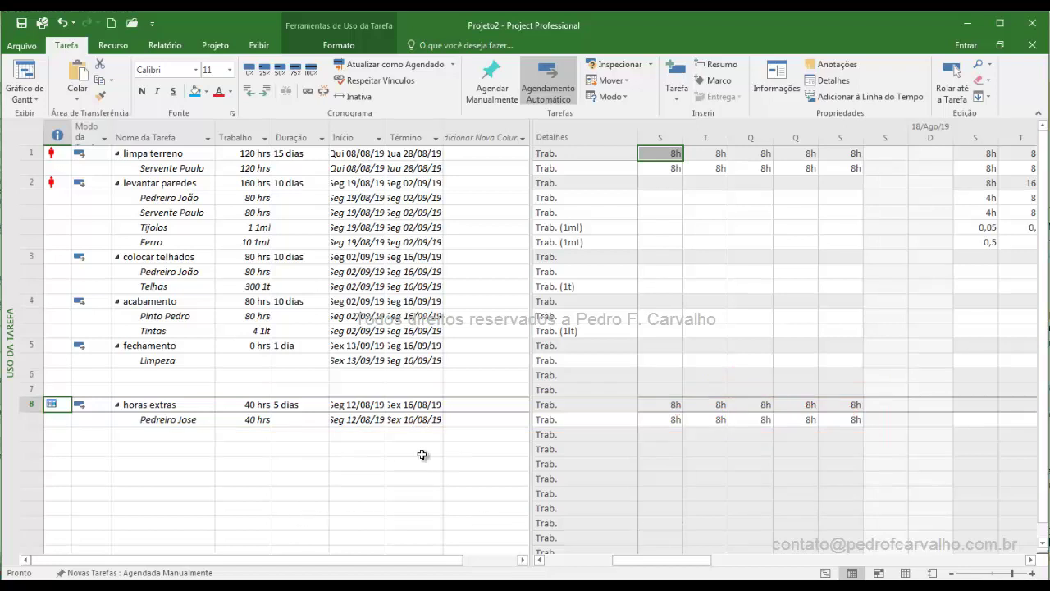
Check the cost rate tables available in the assignment information of the bricklayer under "horas extras", closing it without changes
left_click(192, 420)
left_click(184, 419)
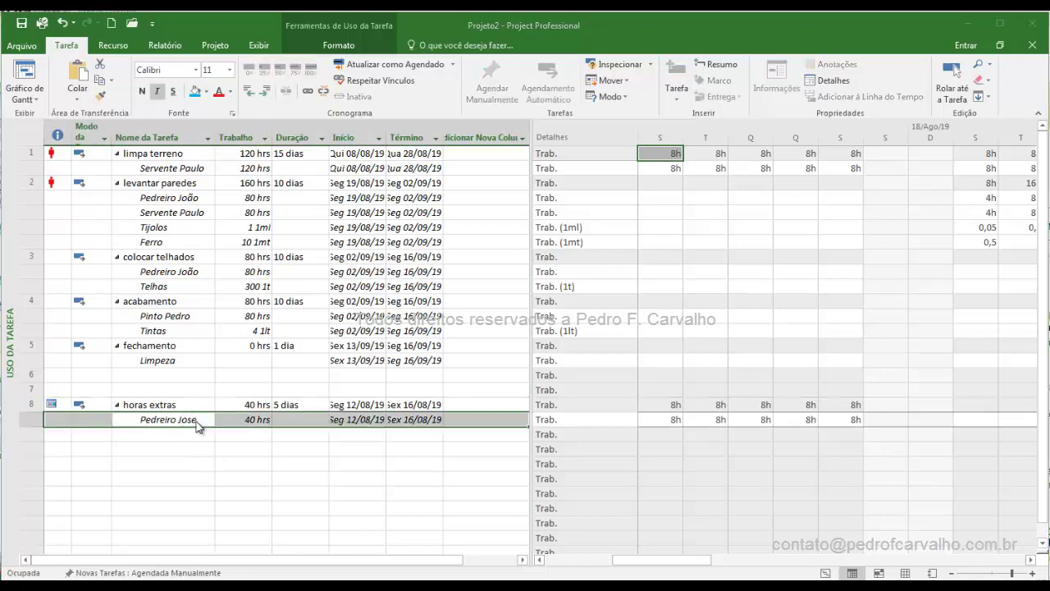
double_click(197, 420)
left_click_drag(390, 239, 353, 228)
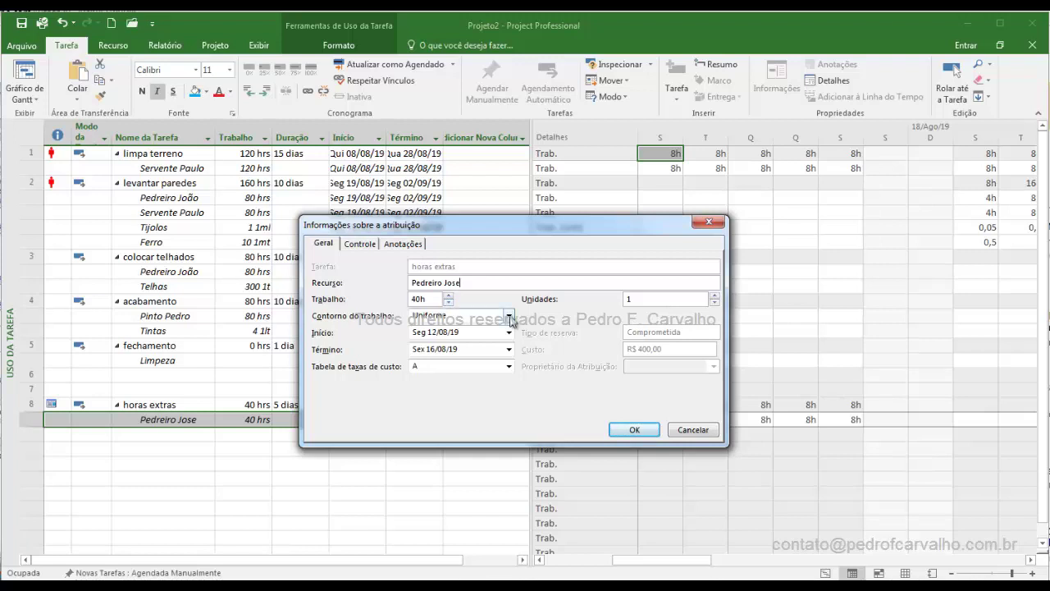
left_click(508, 367)
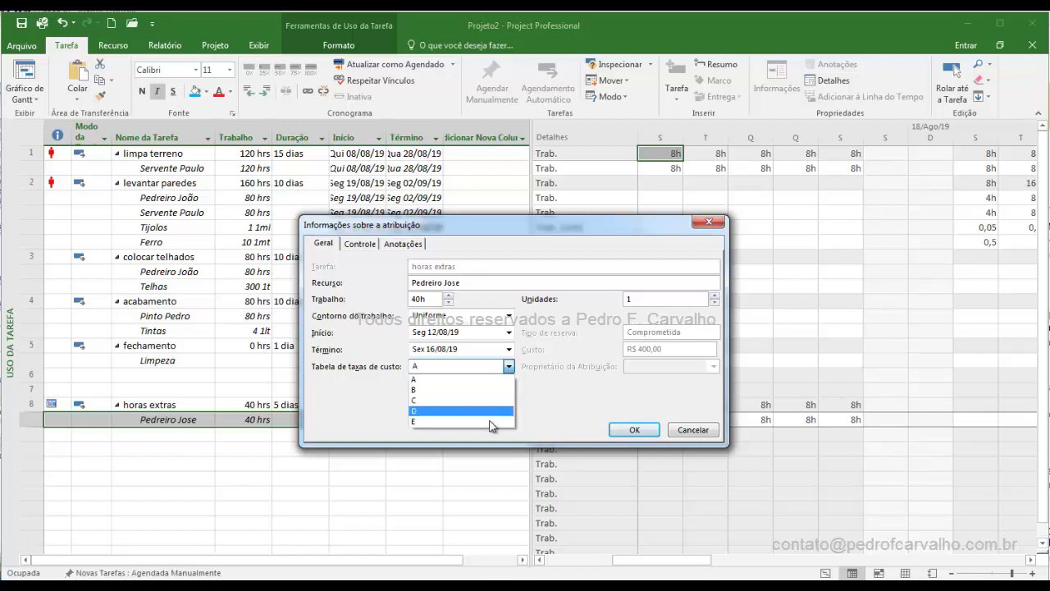
left_click(447, 378)
left_click(692, 430)
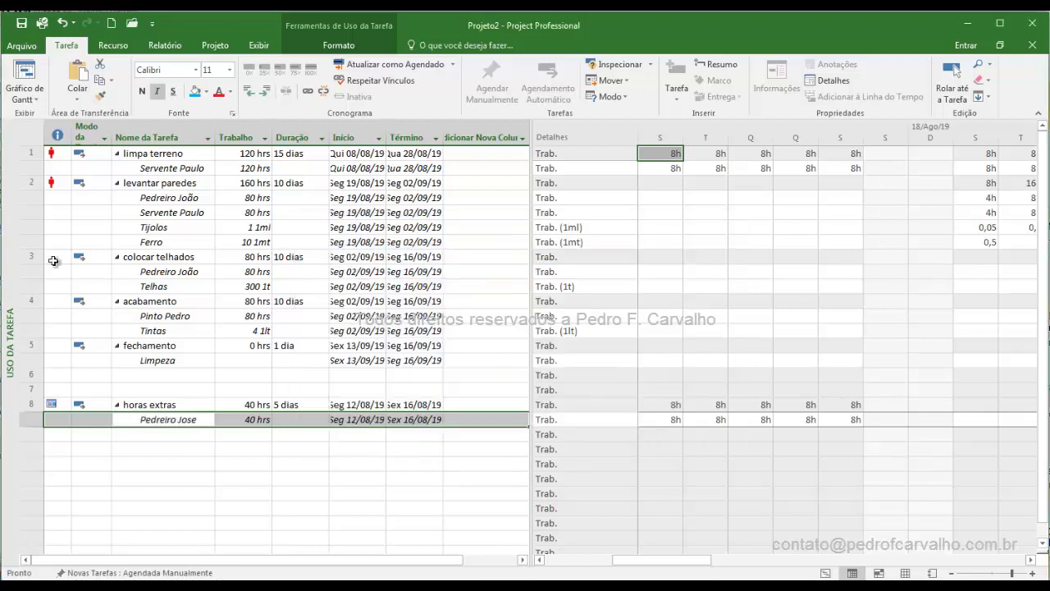
Examine the cost rate tables of the row 9 bricklayer in the Resource Sheet, ending on default table A
right_click(10, 214)
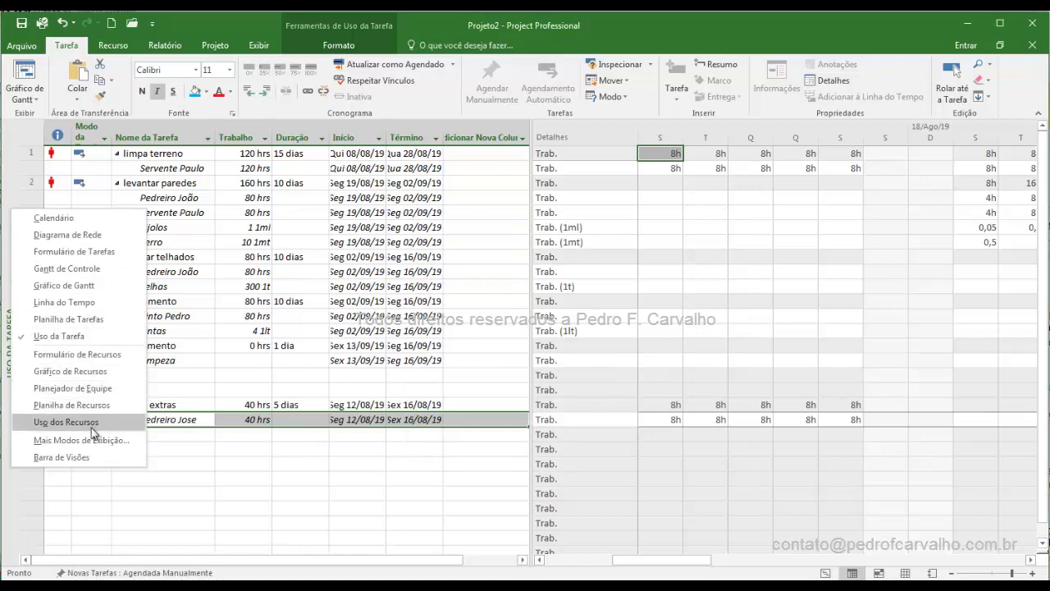
left_click(103, 405)
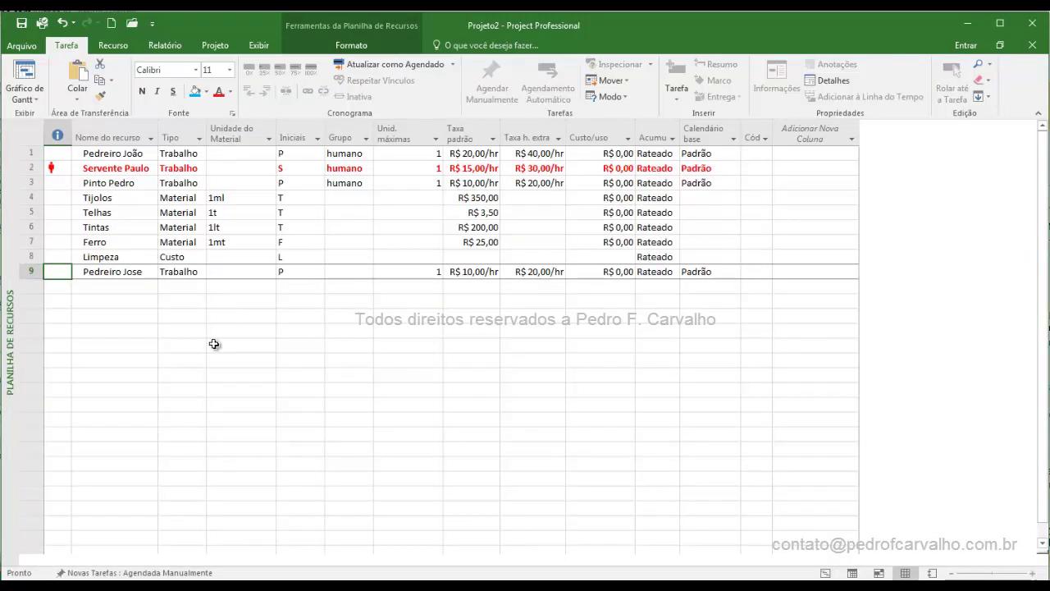
left_click(362, 341)
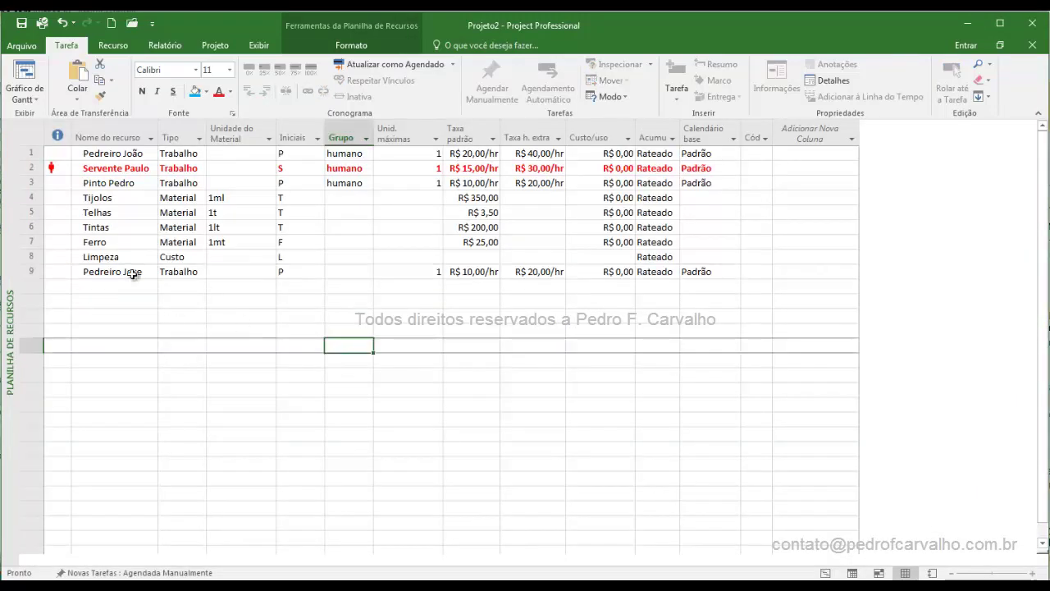
left_click(134, 276)
double_click(133, 275)
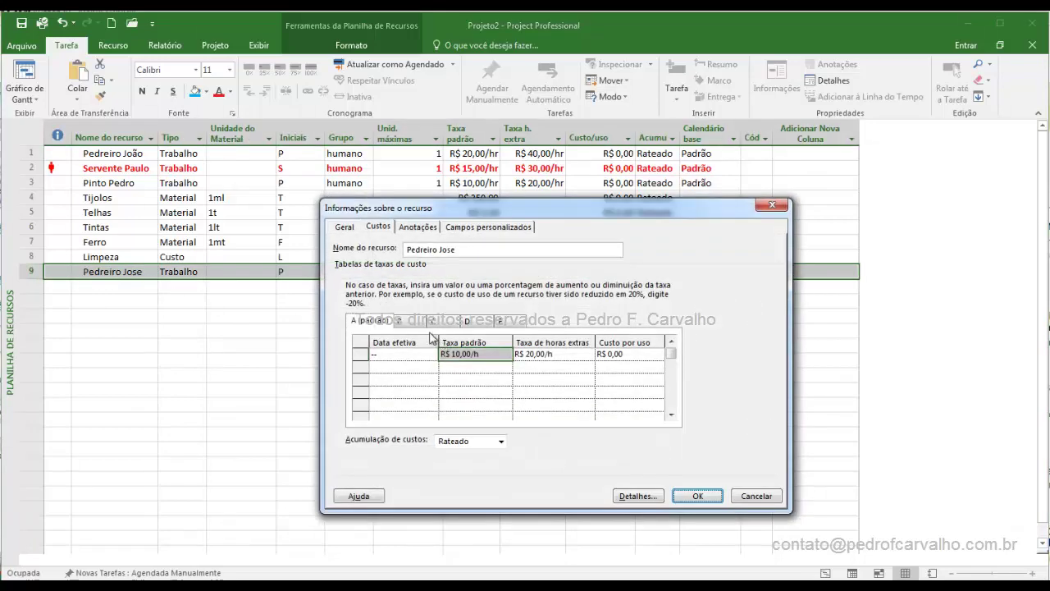
left_click(415, 324)
left_click(441, 323)
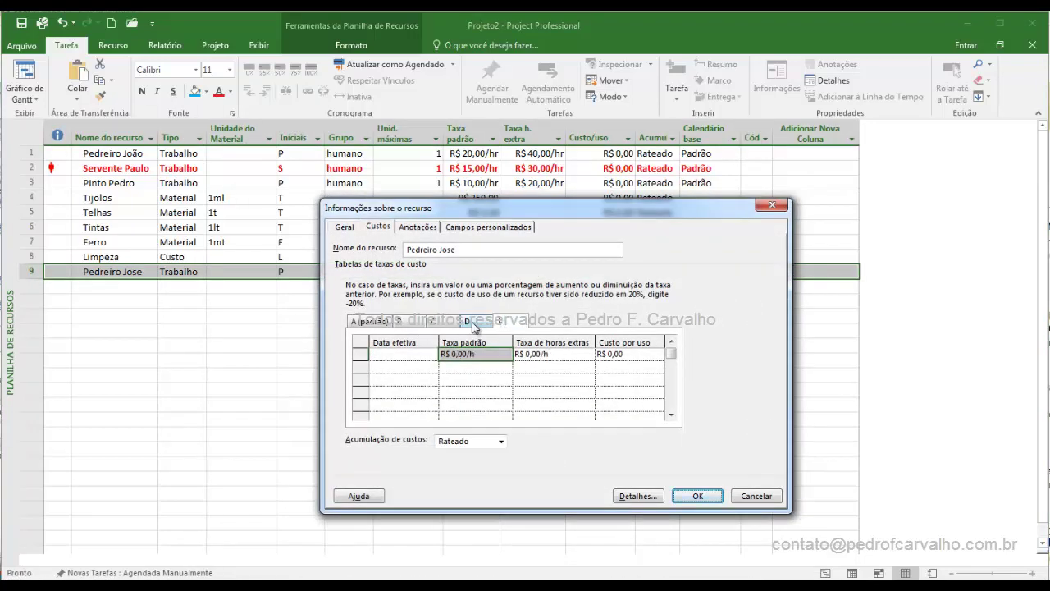
left_click(403, 323)
left_click(369, 321)
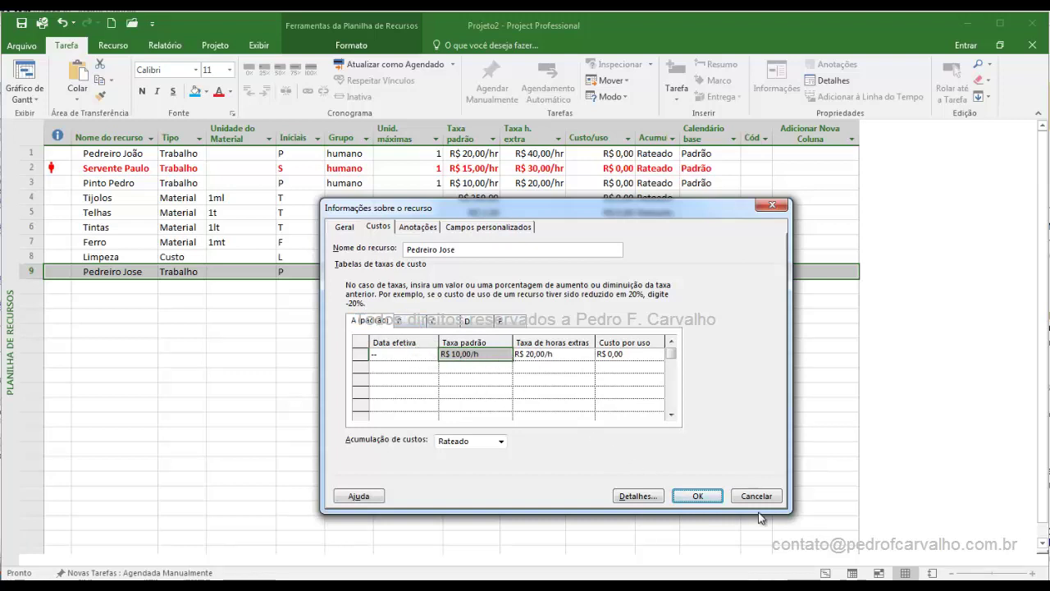
left_click(700, 496)
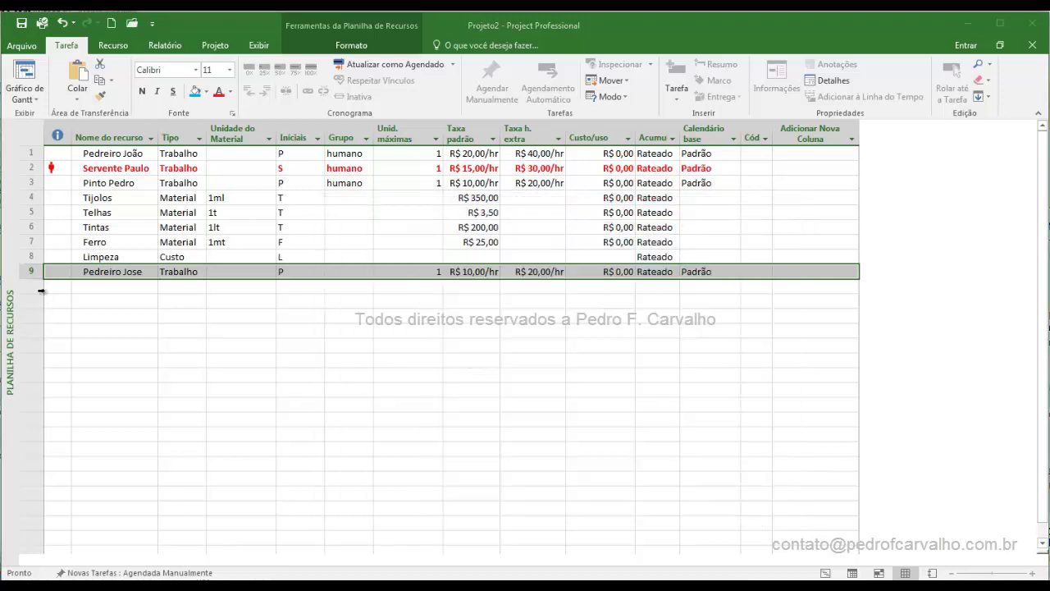
Return to the Task Usage view and select cost rate table A for the bricklayer's "horas extras" assignment
right_click(12, 160)
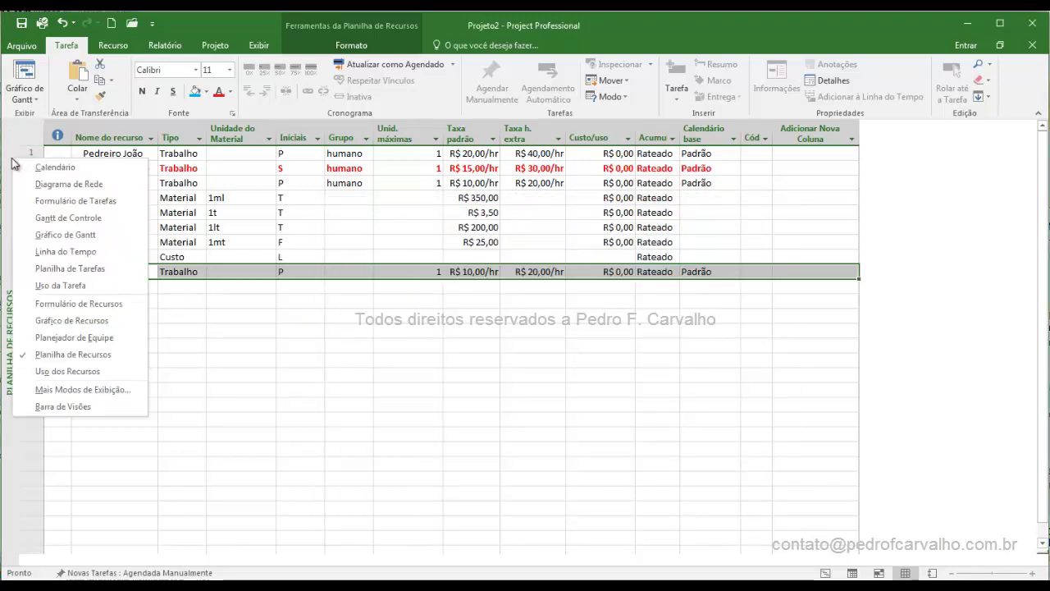
left_click(66, 285)
double_click(168, 420)
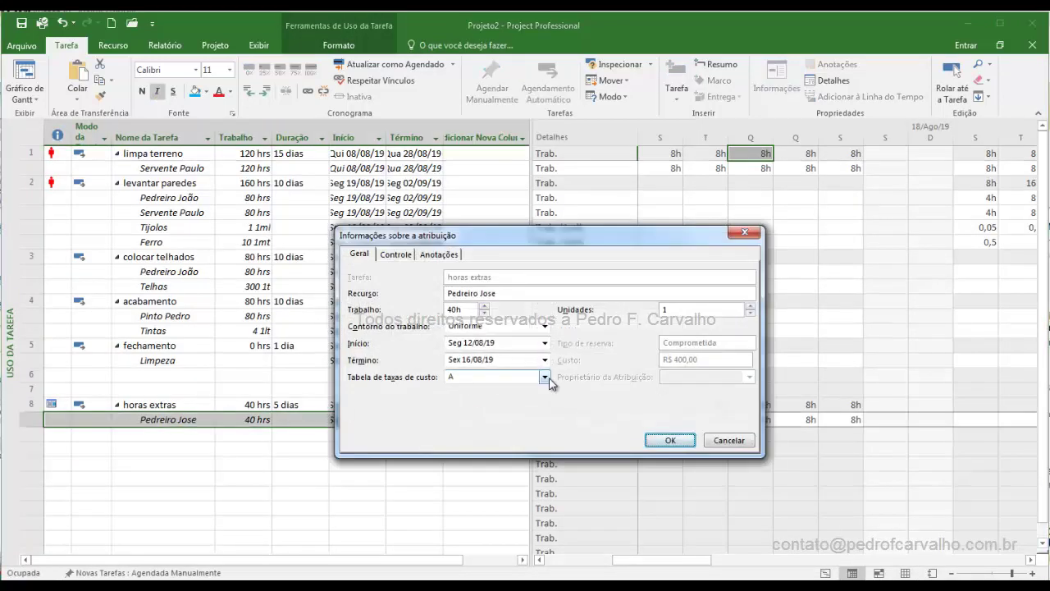
left_click(545, 376)
left_click(537, 391)
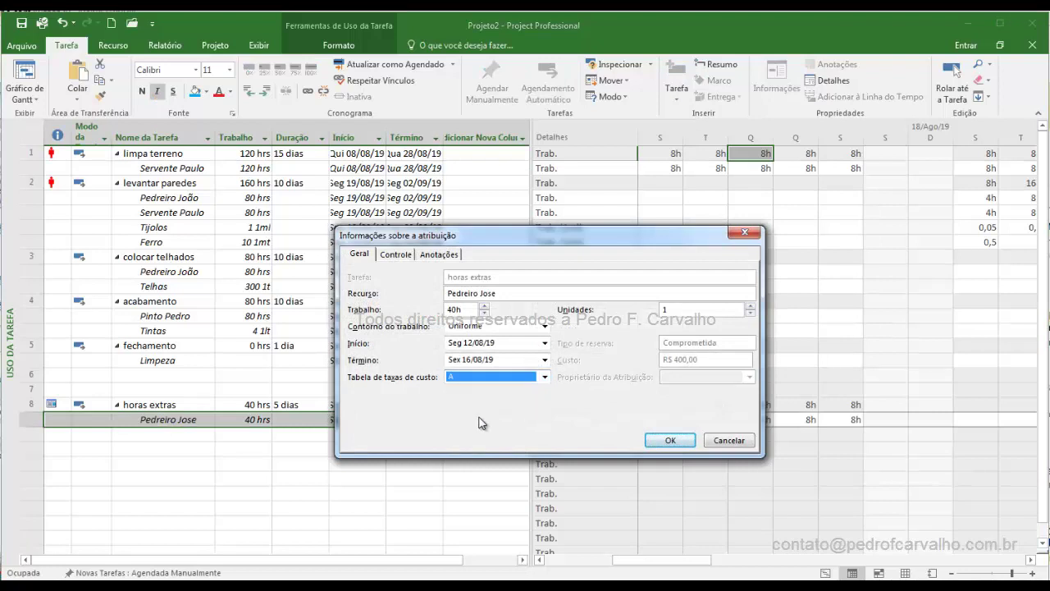
Review the tracking, notes and general details of the bricklayer's "horas extras" assignment and accept them
left_click(396, 254)
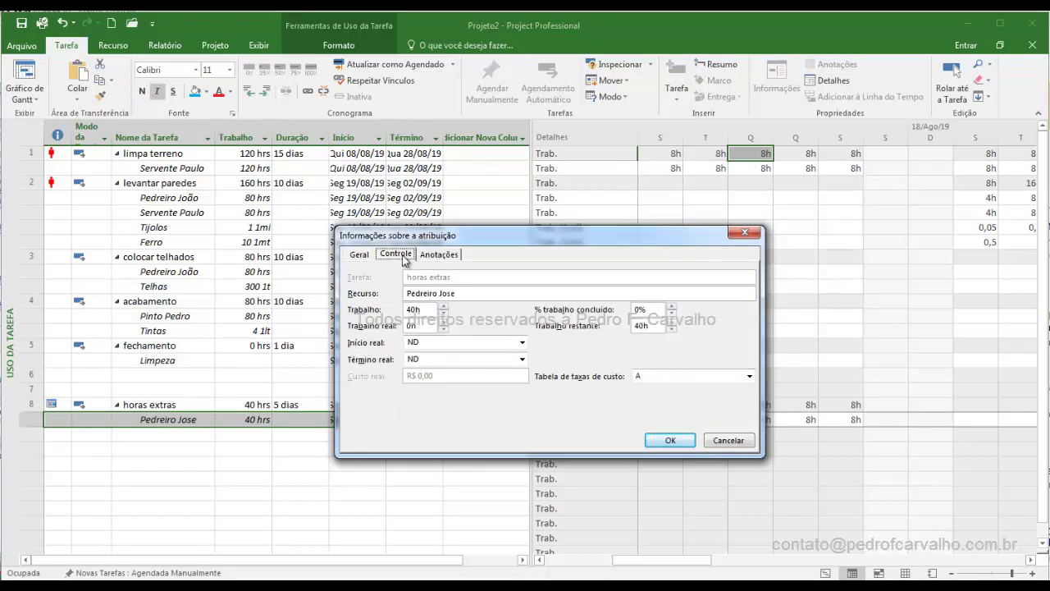
double_click(653, 324)
left_click(429, 257)
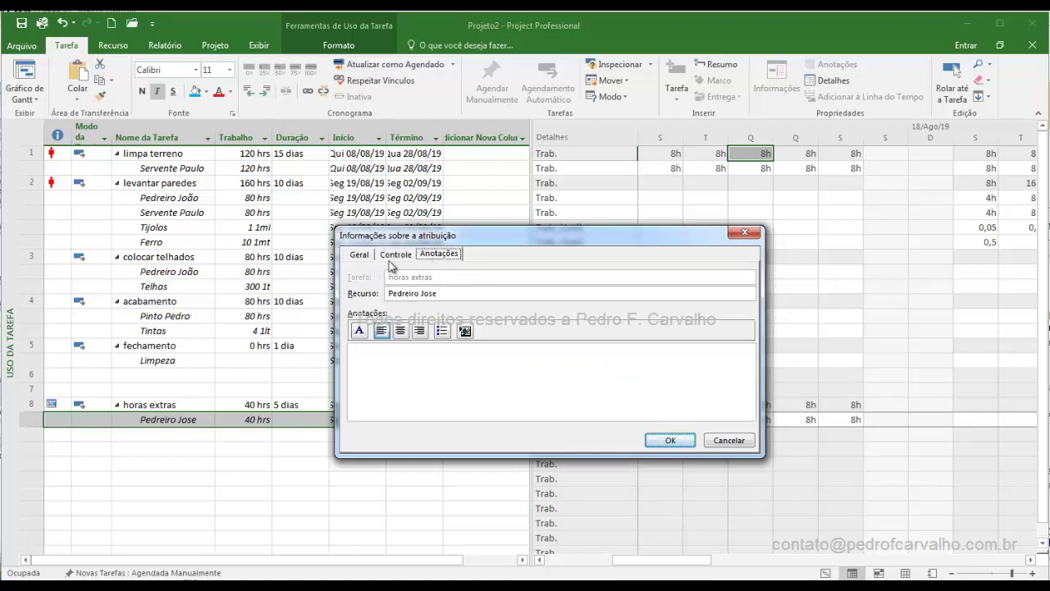
left_click(391, 257)
left_click(361, 255)
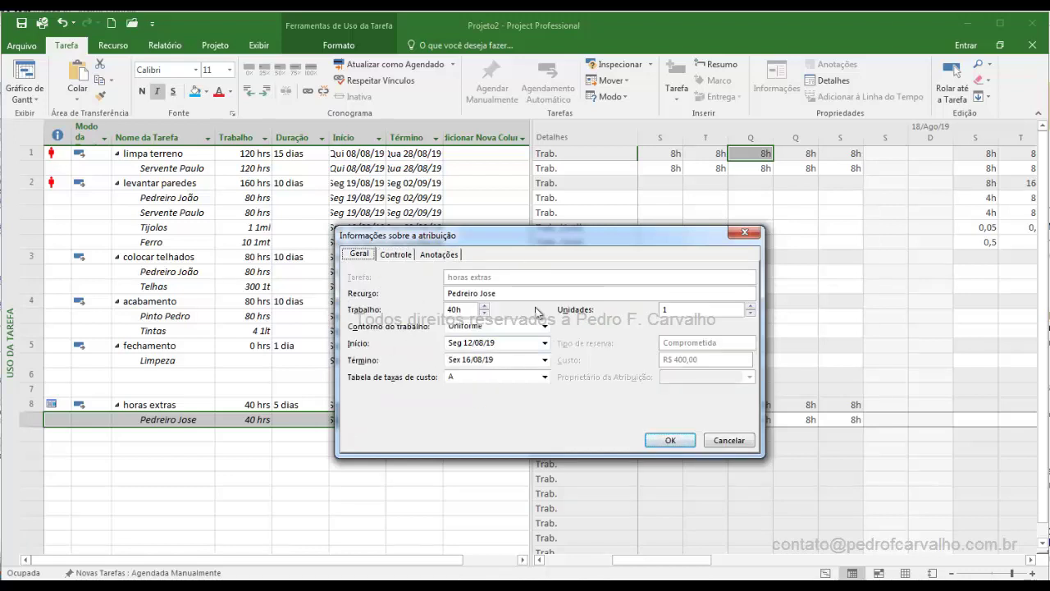
left_click(453, 257)
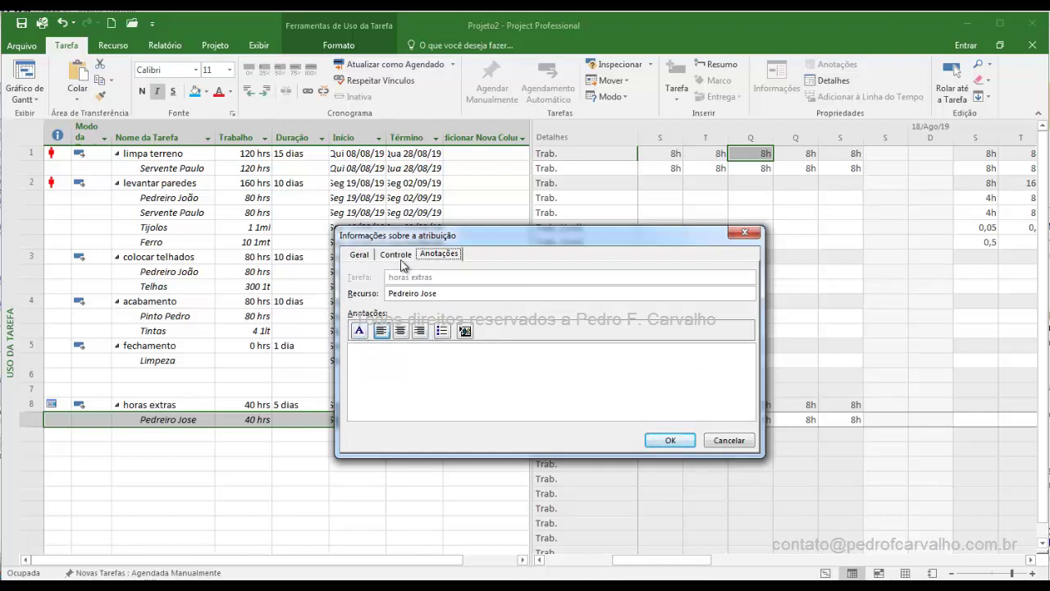
left_click(396, 255)
left_click(360, 254)
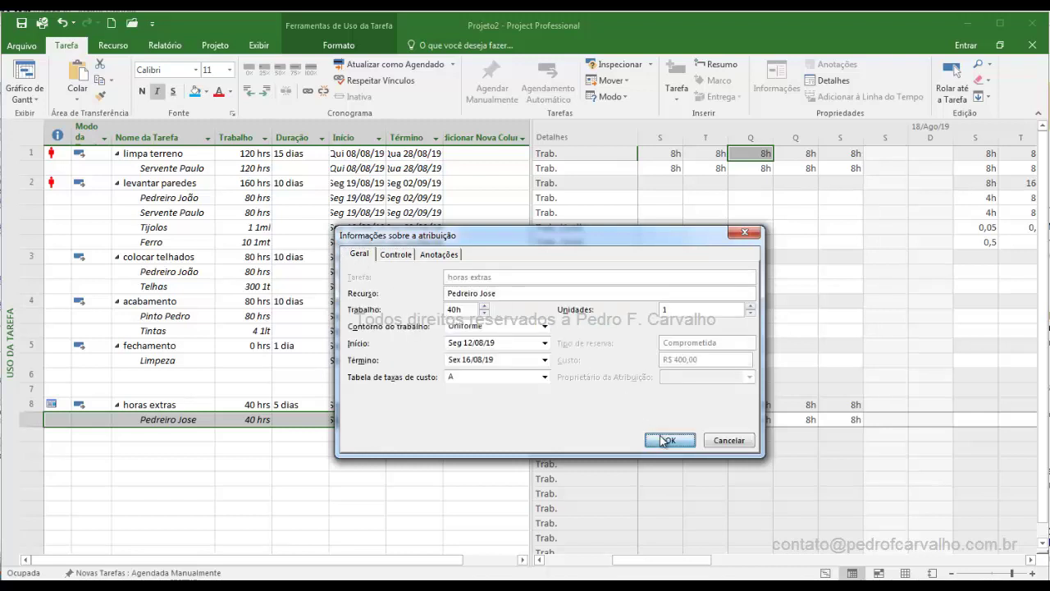
left_click(666, 439)
left_click(388, 465)
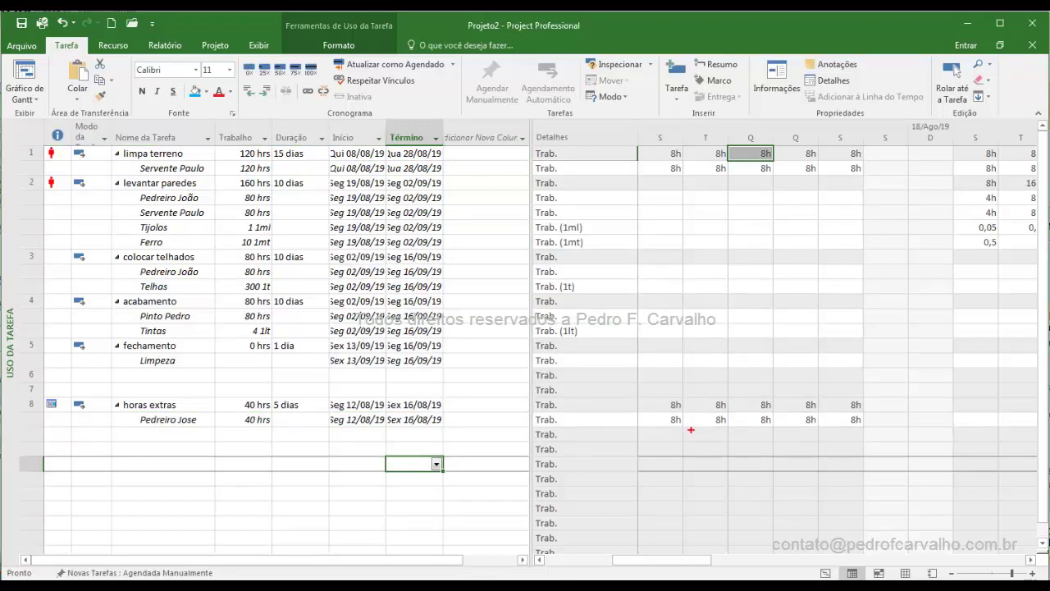
left_click_drag(677, 421, 706, 465)
left_click_drag(724, 421, 752, 462)
left_click_drag(766, 420, 802, 460)
left_click_drag(811, 420, 846, 462)
left_click_drag(855, 420, 892, 471)
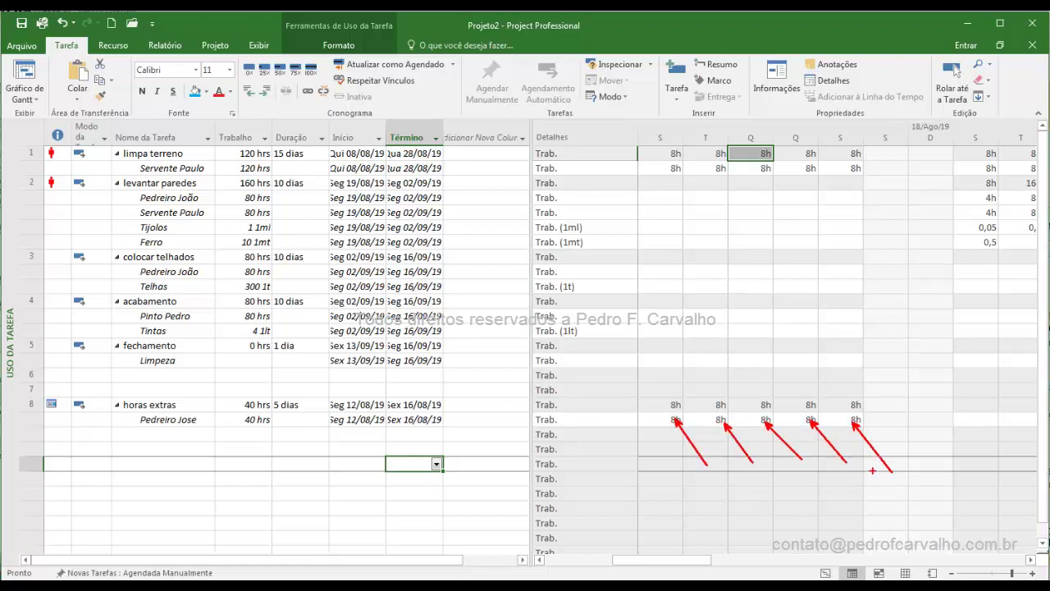
key("Escape")
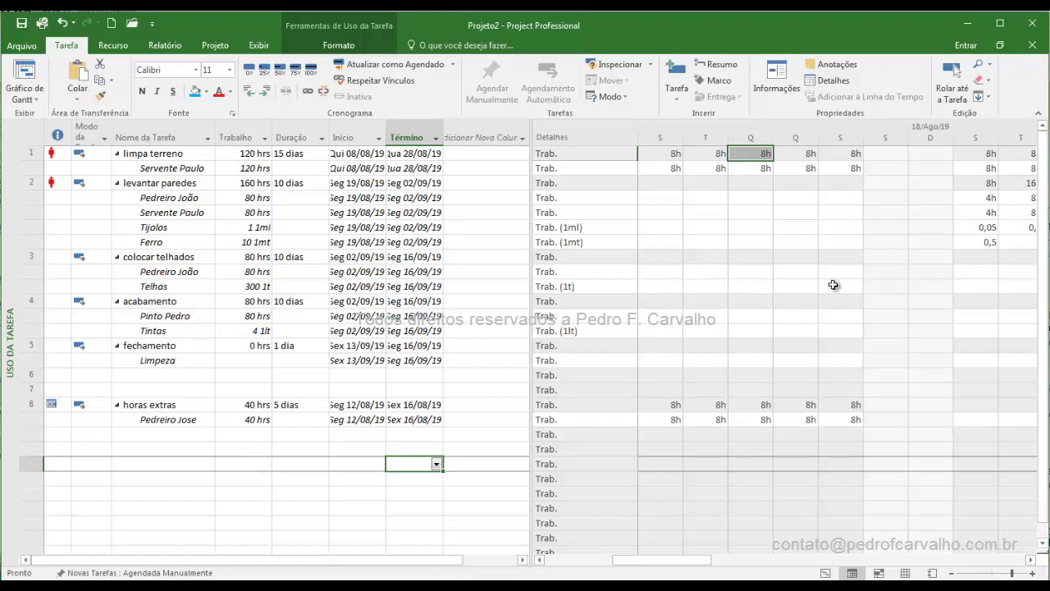
Add the "Trabalho de horas extras" field to the fields shown in the usage grid through the detail styles
right_click(671, 297)
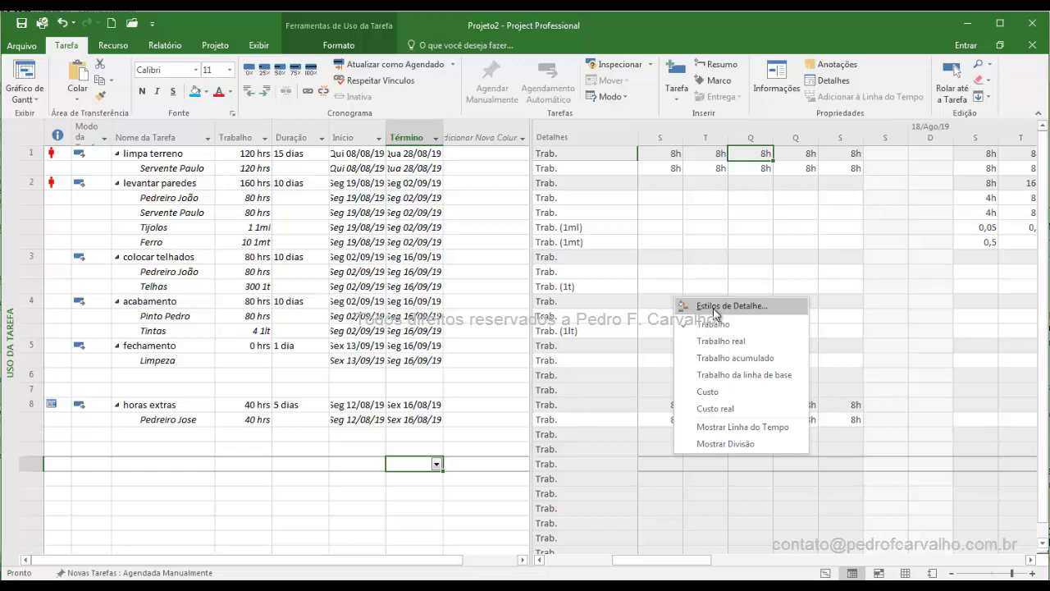
left_click(715, 310)
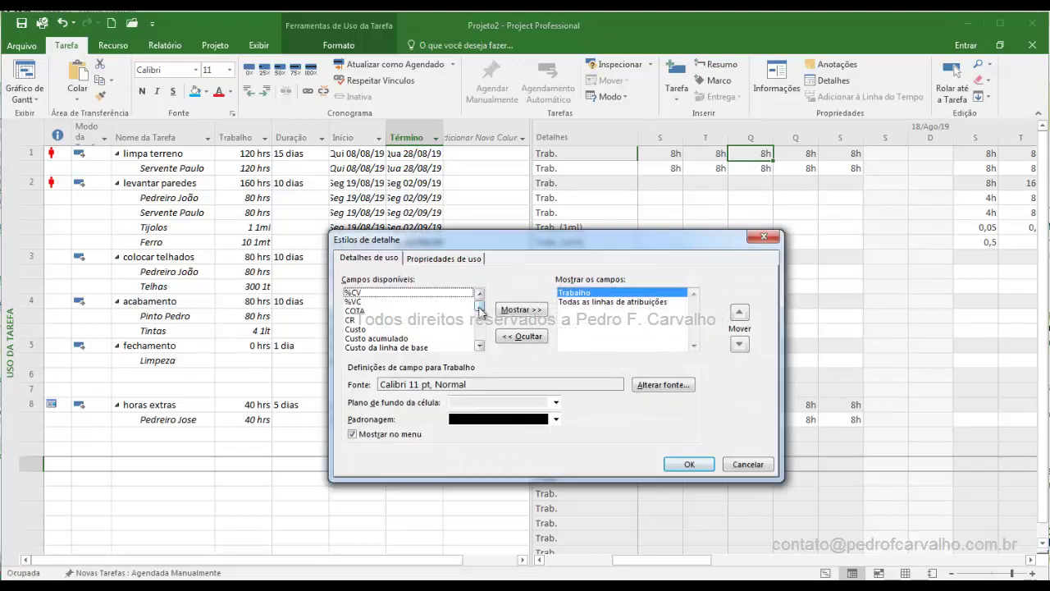
left_click_drag(481, 310, 481, 333)
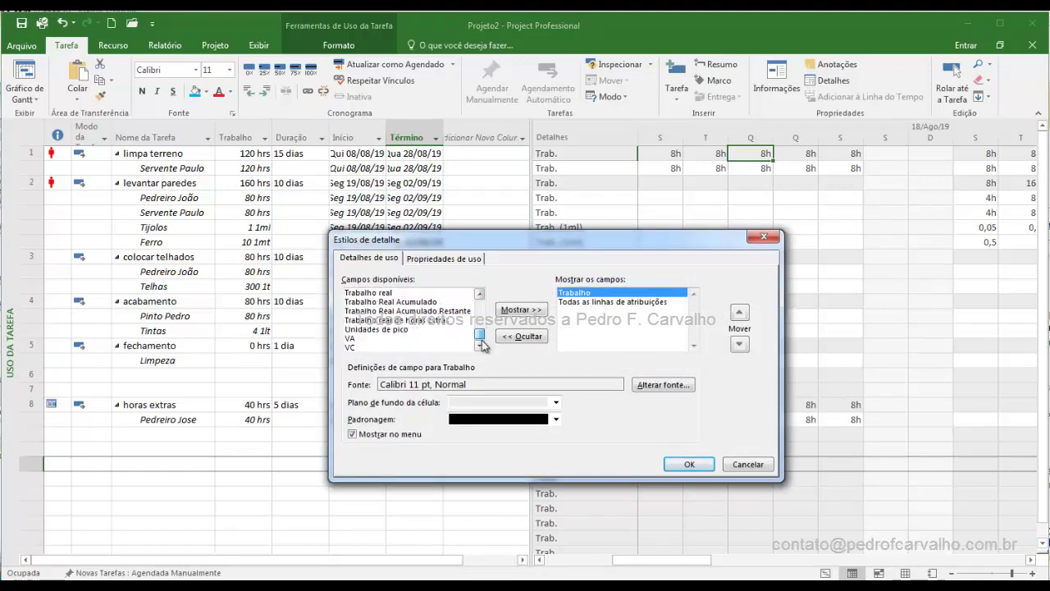
left_click(480, 293)
left_click(480, 294)
left_click(480, 294)
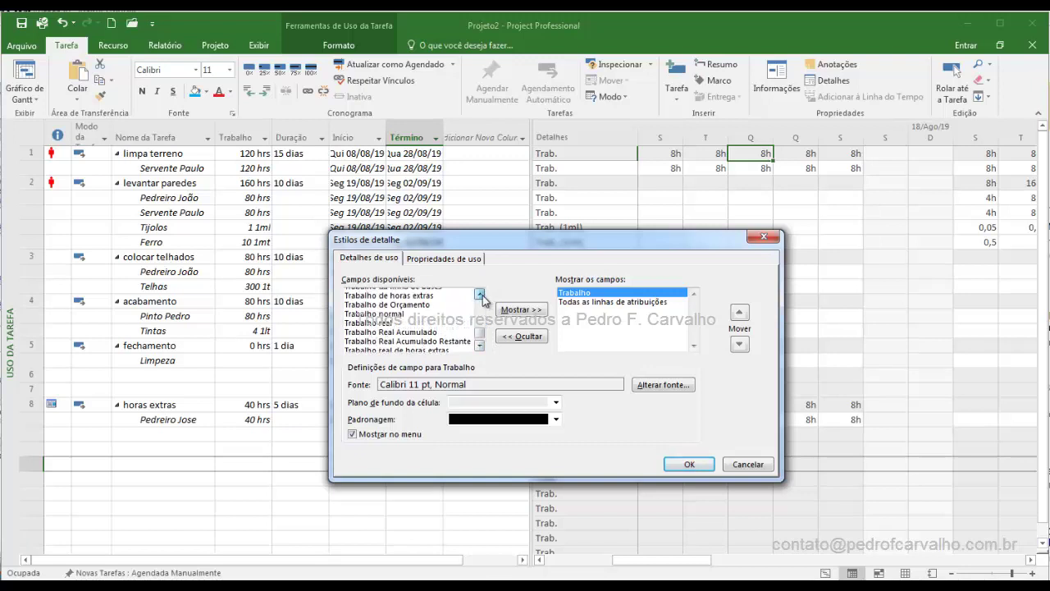
left_click(480, 294)
left_click(449, 303)
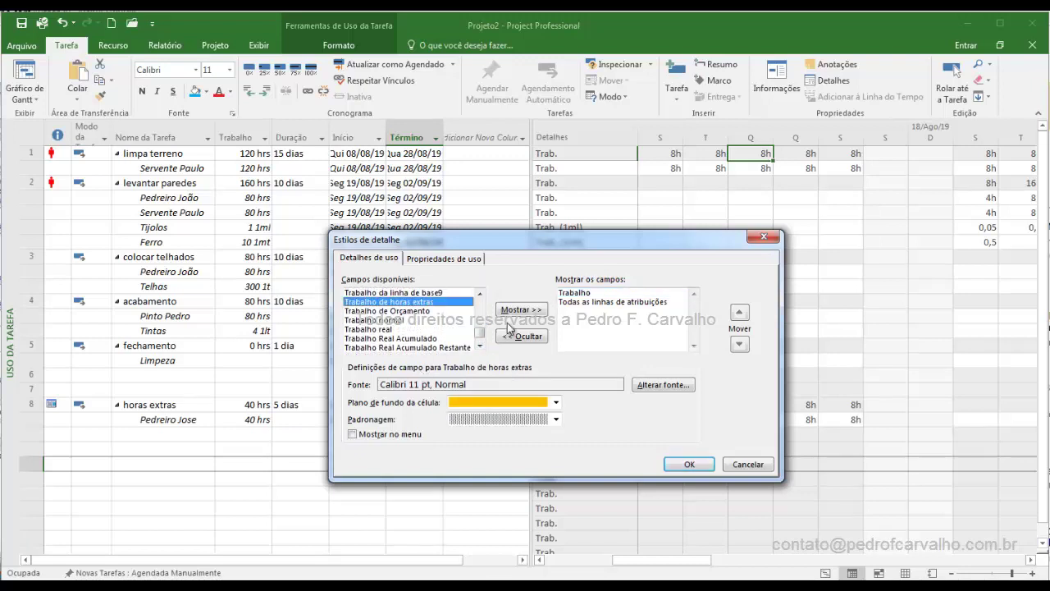
left_click(511, 310)
Give the overtime work field a standard orange cell background with a light dotted pattern and accept the detail styles
left_click(555, 402)
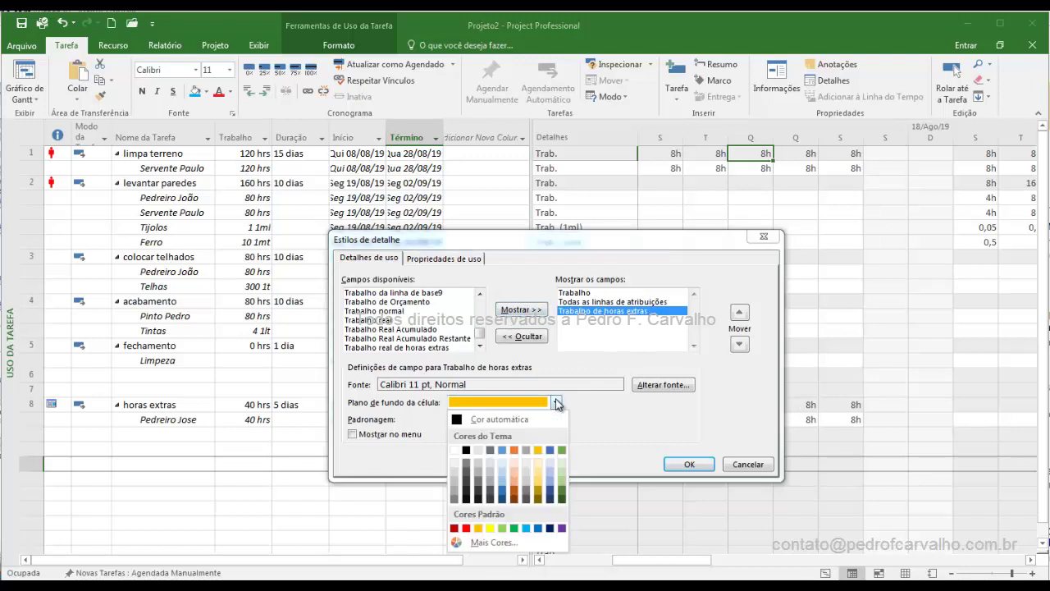
left_click(479, 527)
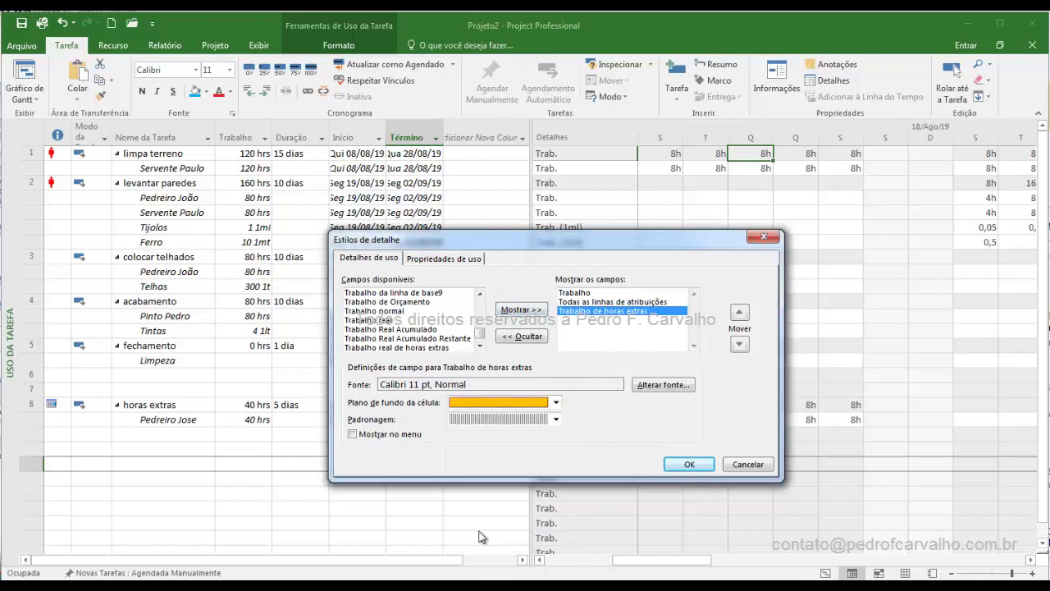
left_click(555, 420)
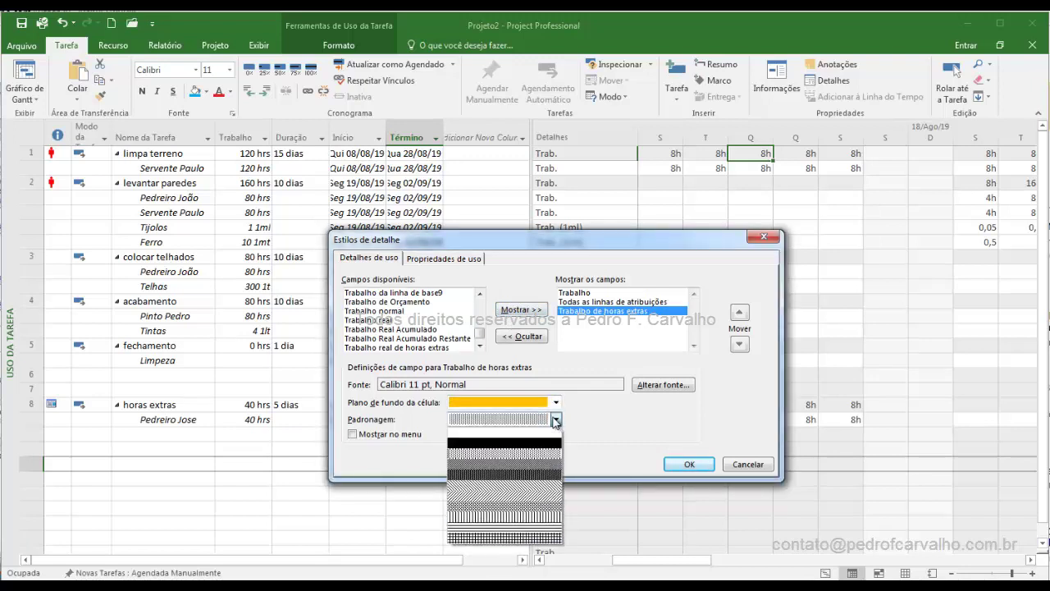
left_click(484, 450)
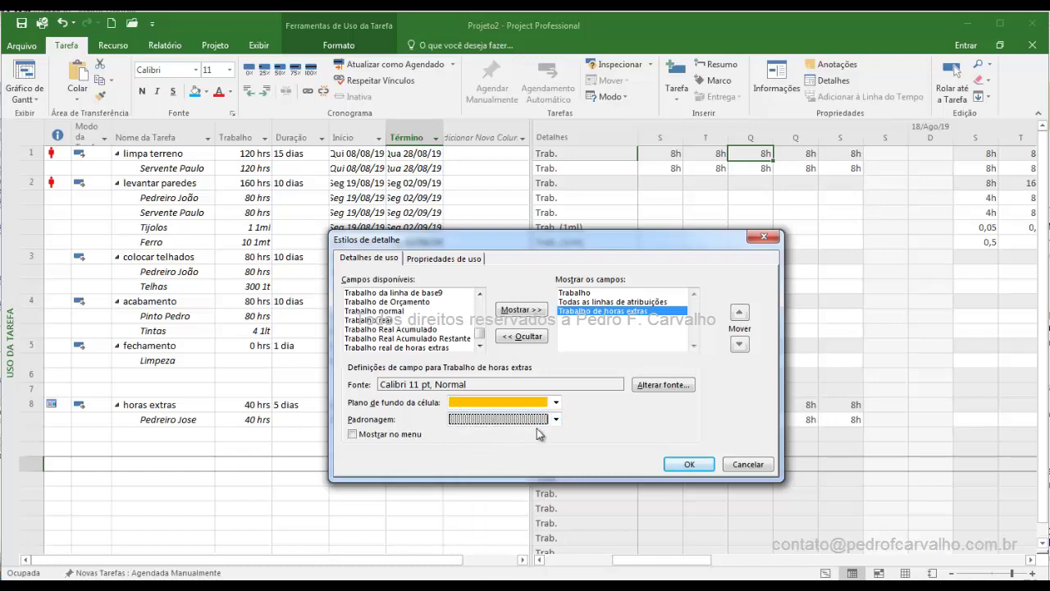
left_click(690, 465)
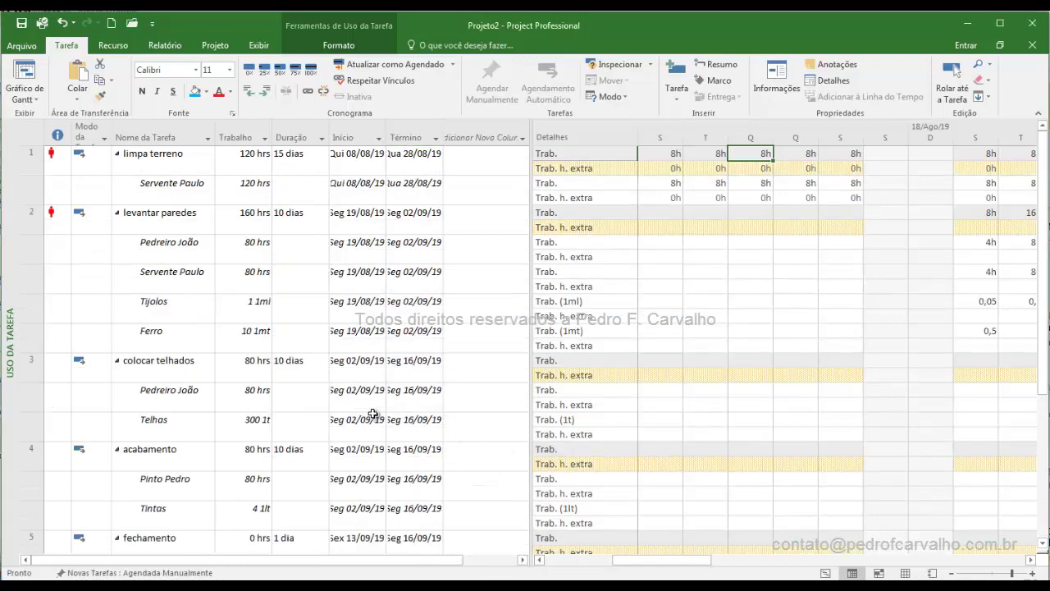
Examine the overtime rows of the "horas extras" task and its bricklayer assignment in the timephased grid
scroll(373, 413, "down", 4)
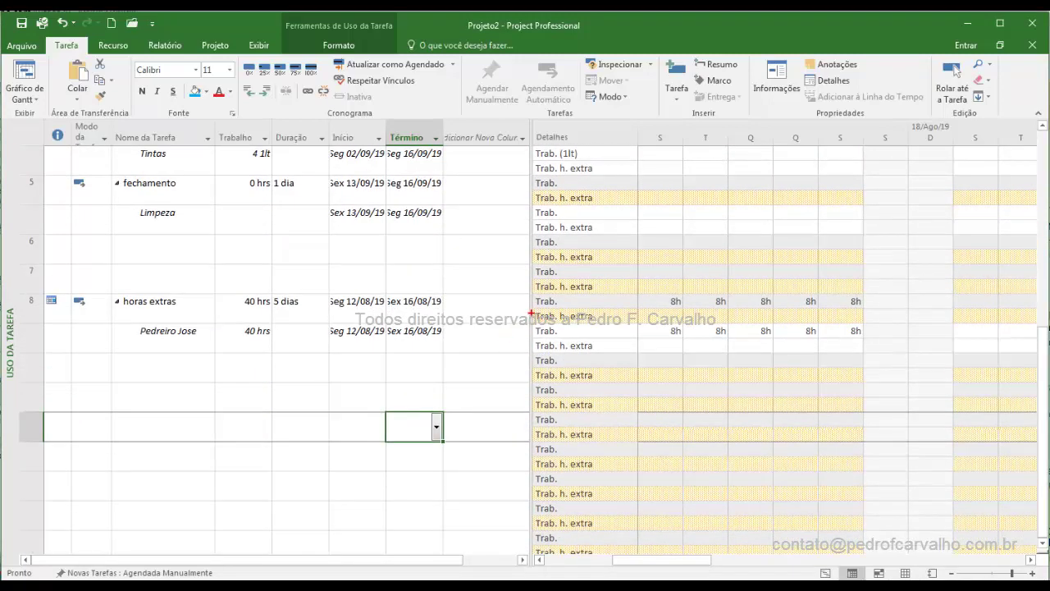
left_click_drag(534, 377, 502, 359)
key("Escape")
left_click(32, 310)
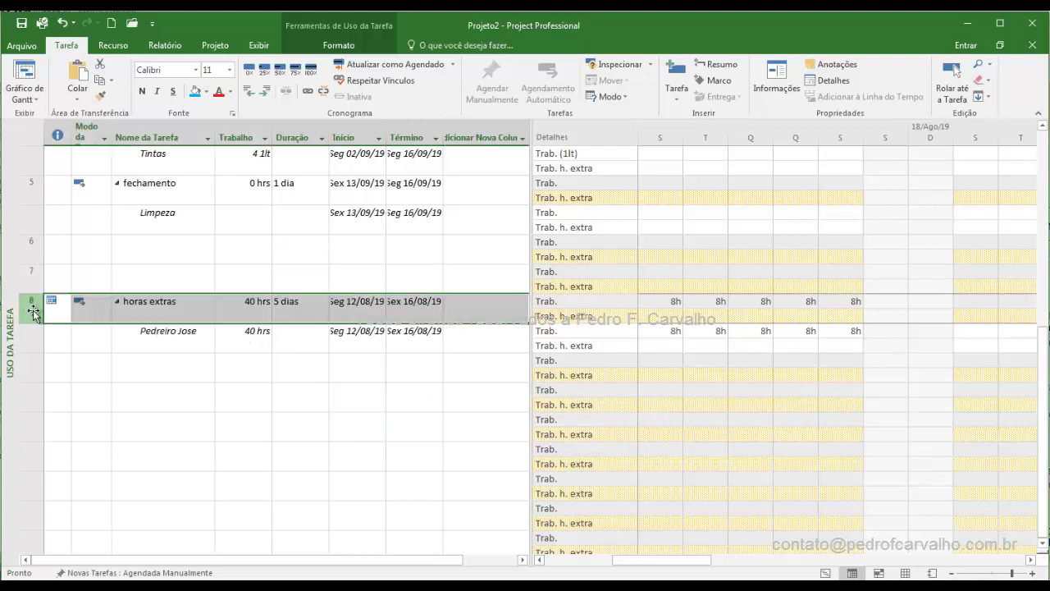
left_click(23, 336)
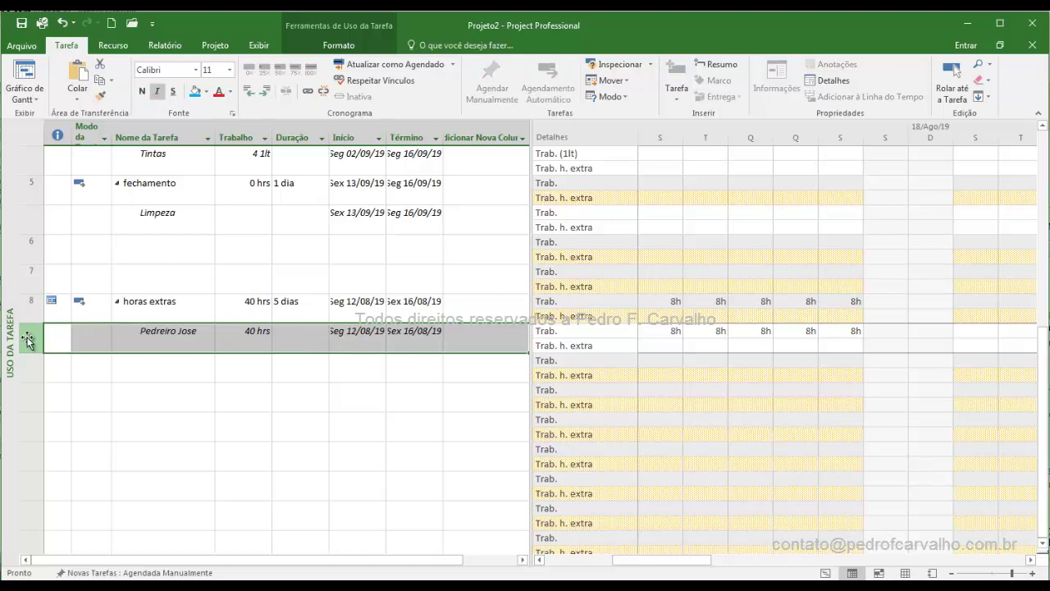
left_click(658, 348)
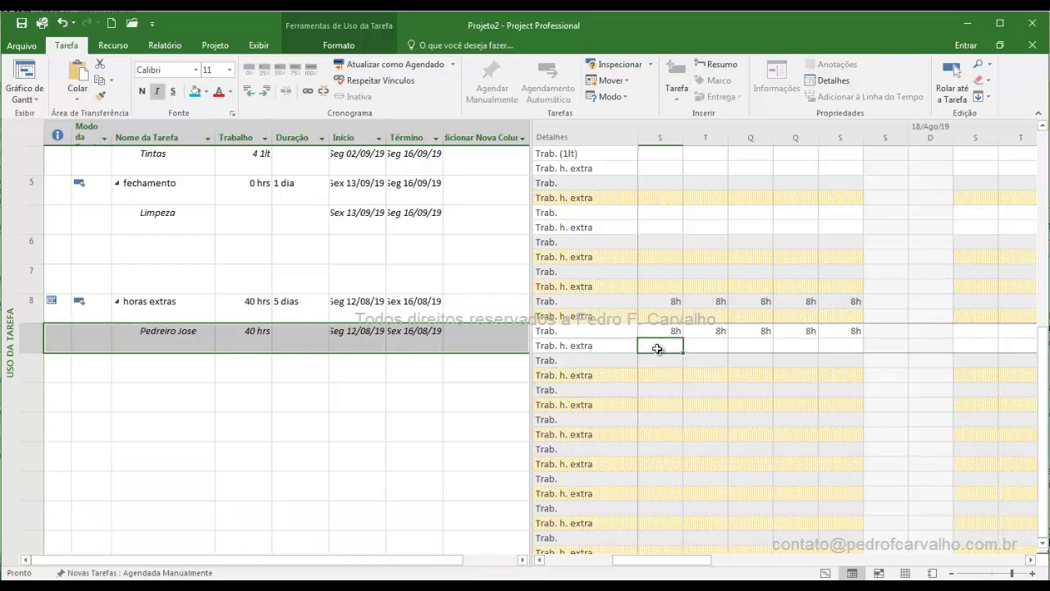
left_click(663, 375)
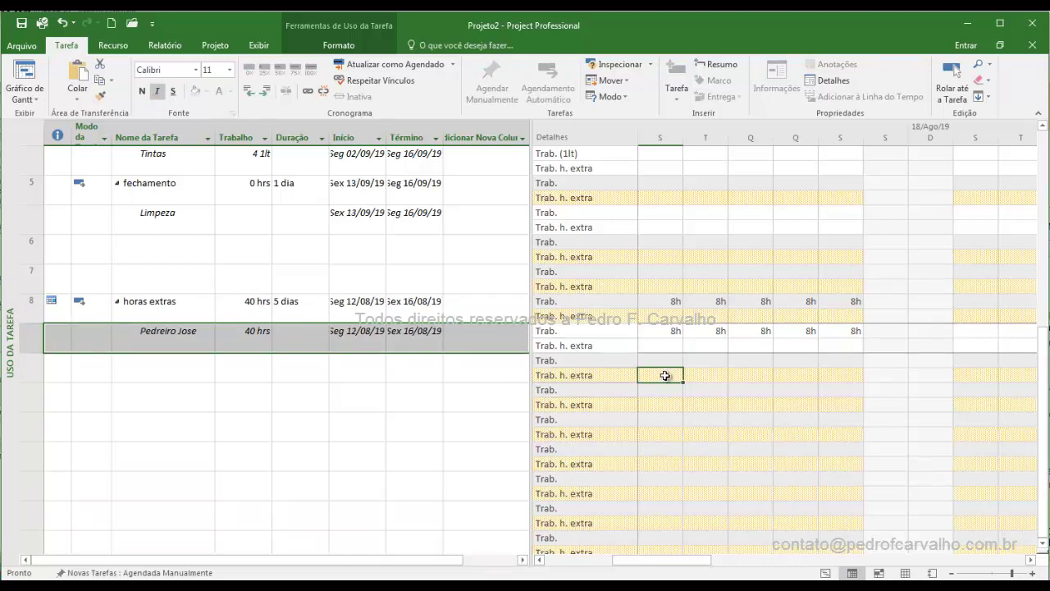
left_click(702, 345)
left_click(710, 374)
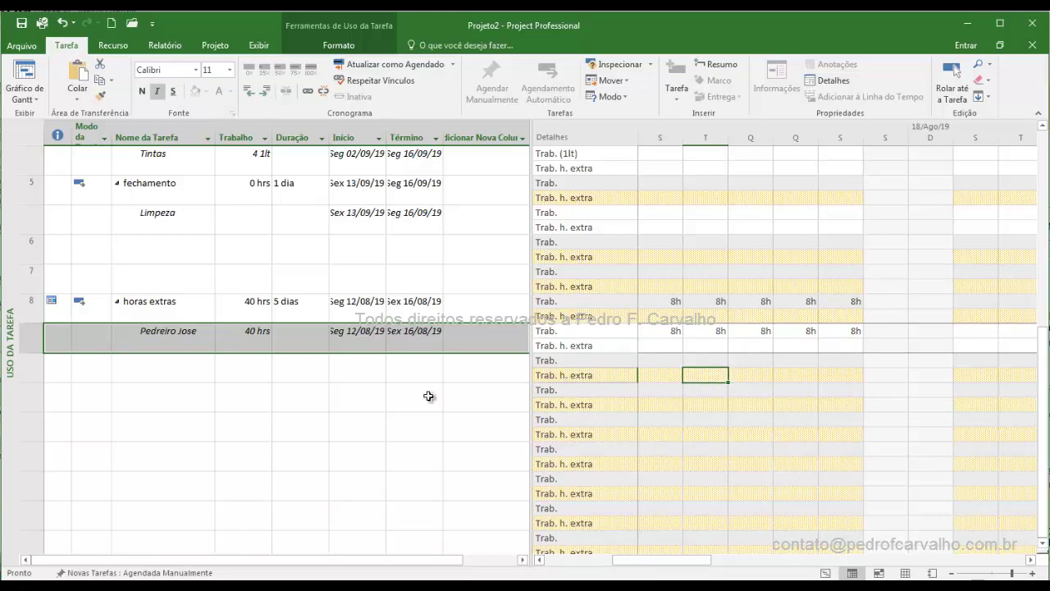
Add a "Trabalho de horas extras" column after the Término column in the Task Usage table
left_click(519, 139)
left_click_drag(523, 165, 537, 504)
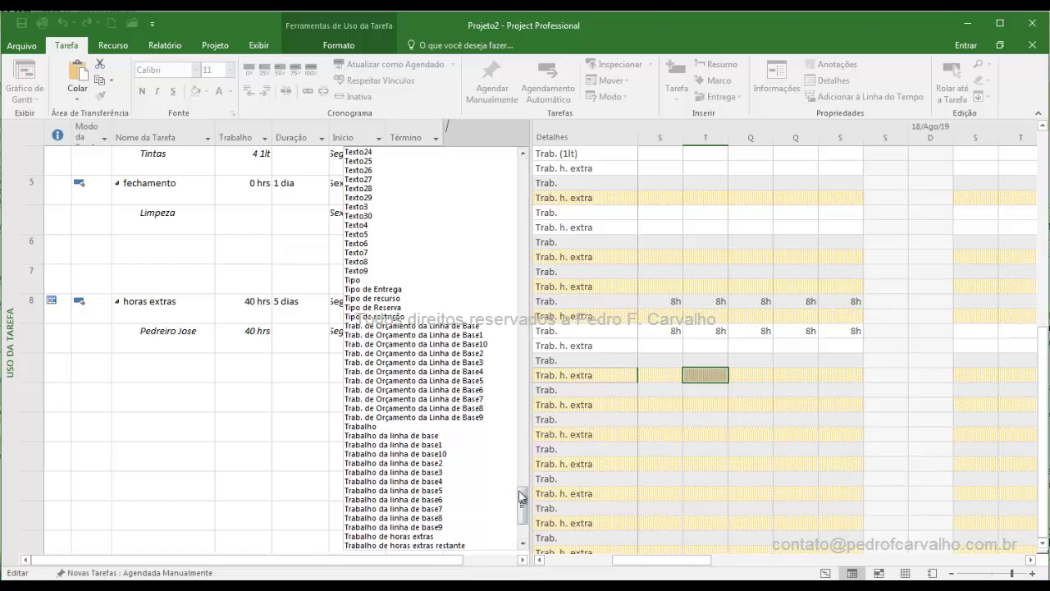
left_click(415, 536)
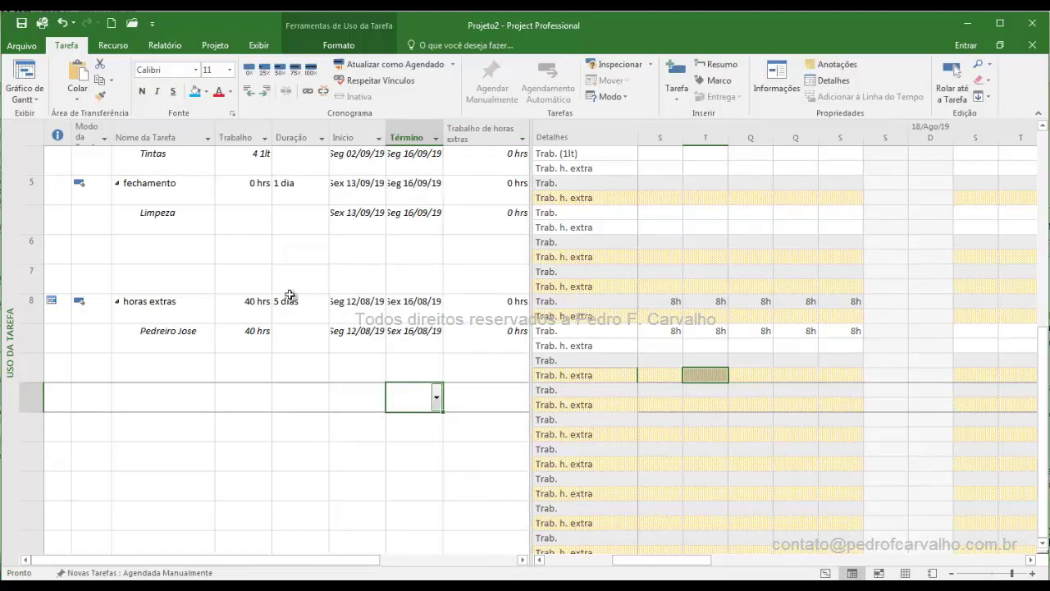
Set the overtime work of the bricklayer's assignment under "horas extras" to 5 hours
left_click(30, 308)
left_click(28, 331, "shift")
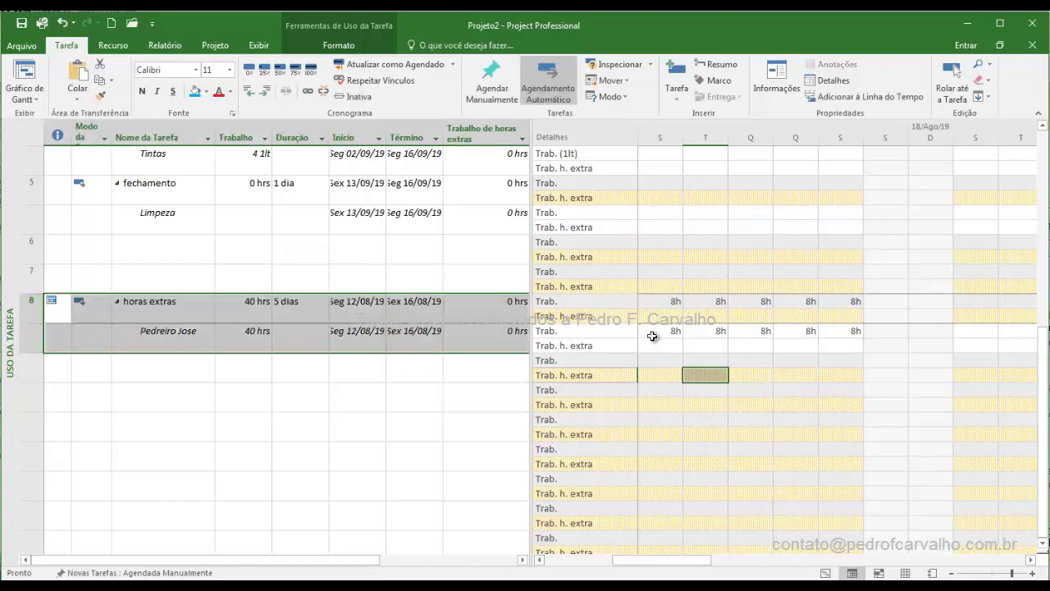
left_click(361, 387)
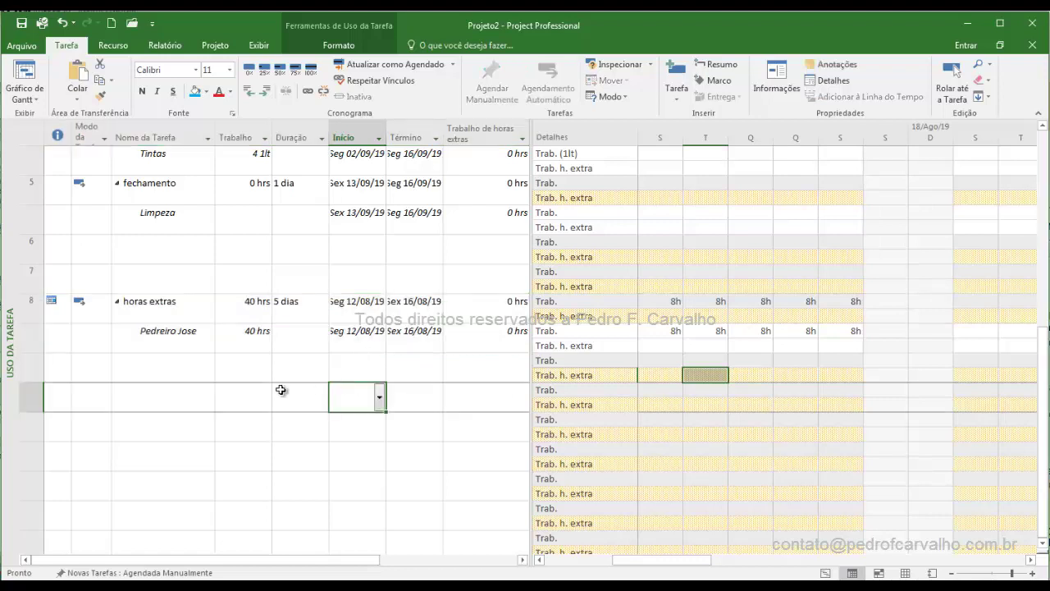
left_click(516, 334)
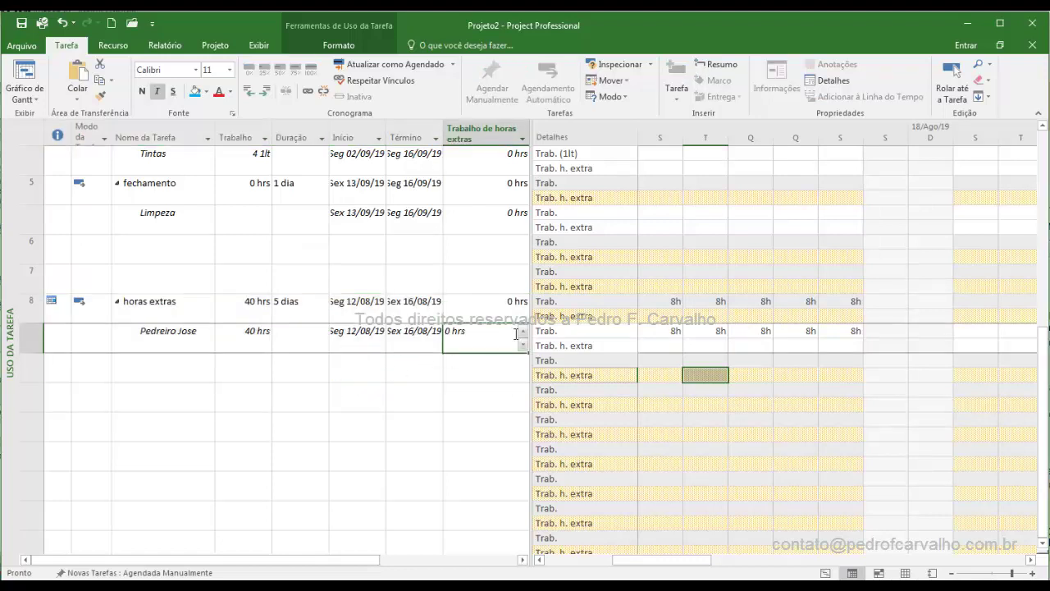
type("5")
left_click(404, 386)
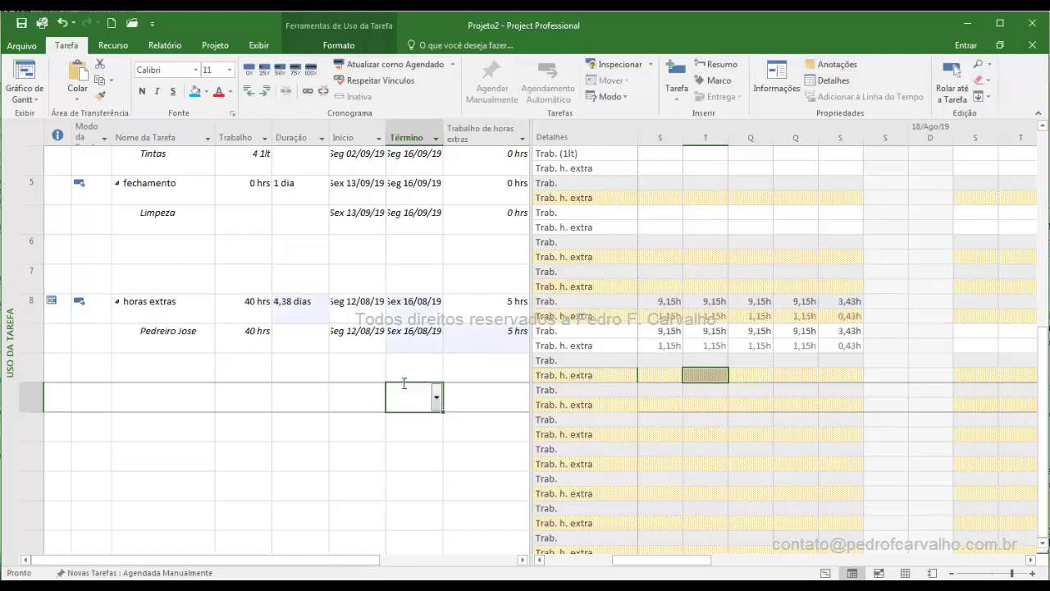
Review how the bricklayer's overtime hours are distributed across the weekdays under "horas extras"
left_click_drag(663, 347, 846, 347)
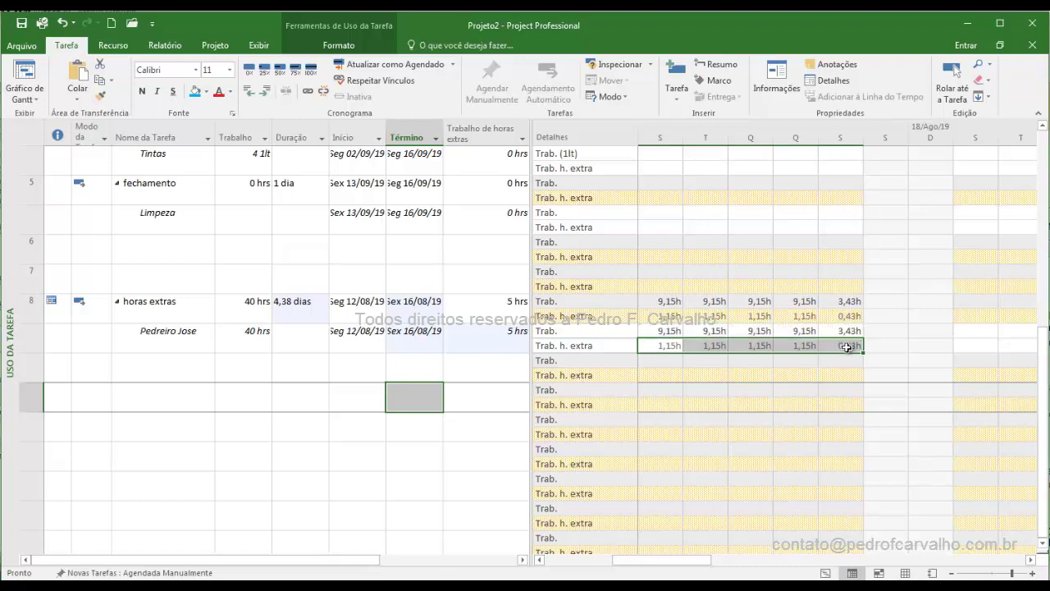
left_click(345, 380)
left_click(352, 429)
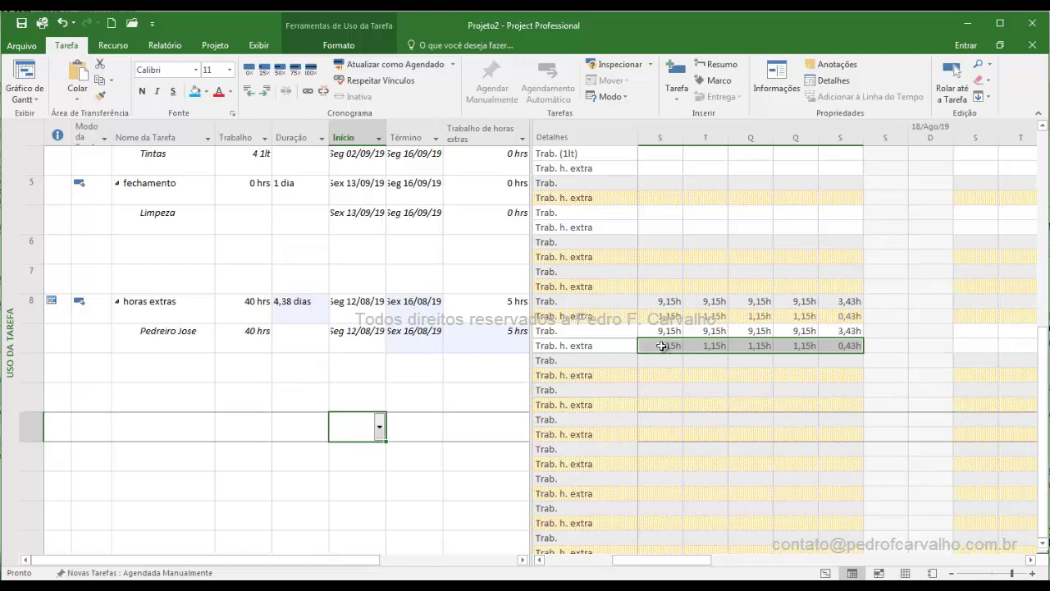
left_click_drag(668, 346, 854, 346)
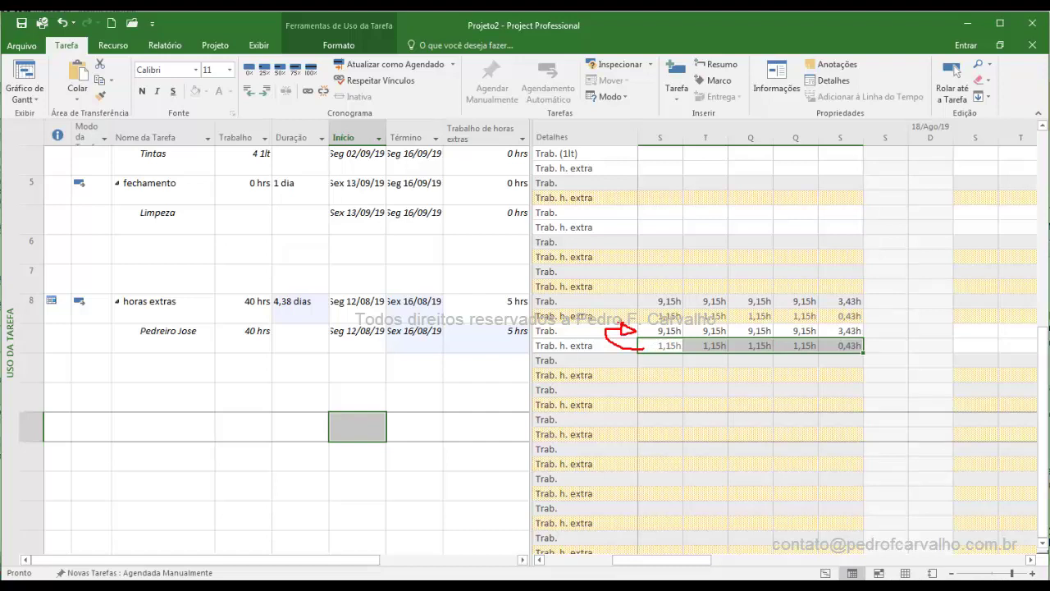
left_click(421, 394)
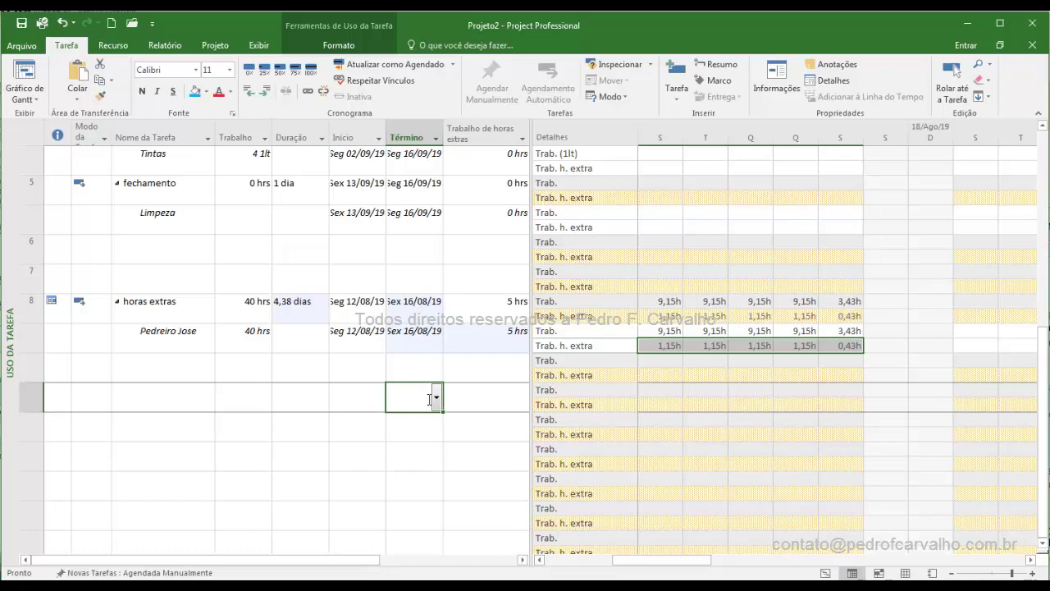
Switch to the Gantt Chart view and check the cost of the "horas extras" task
left_click(24, 80)
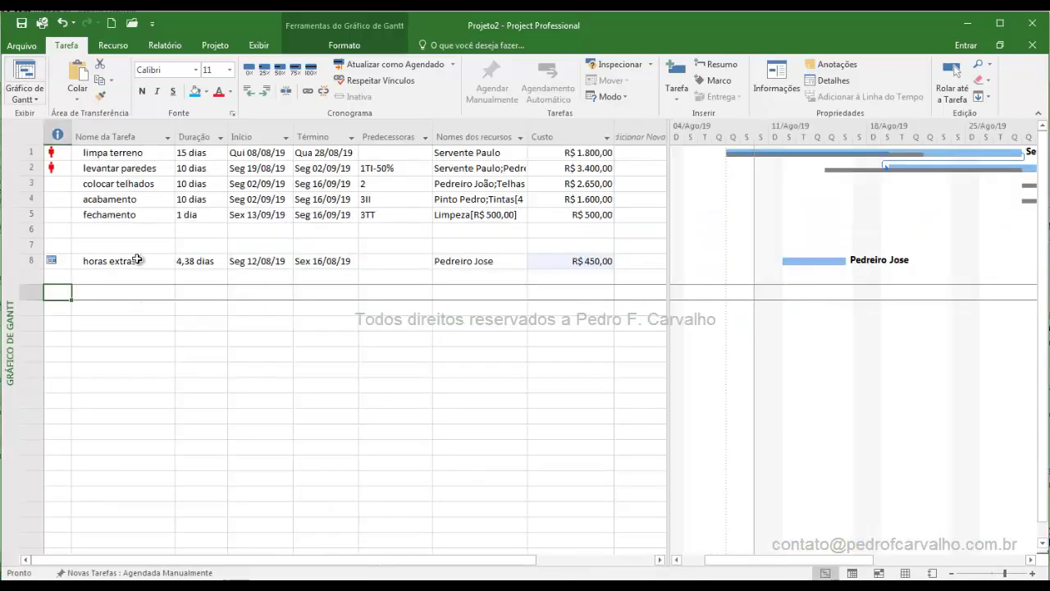
left_click(562, 309)
left_click(589, 262)
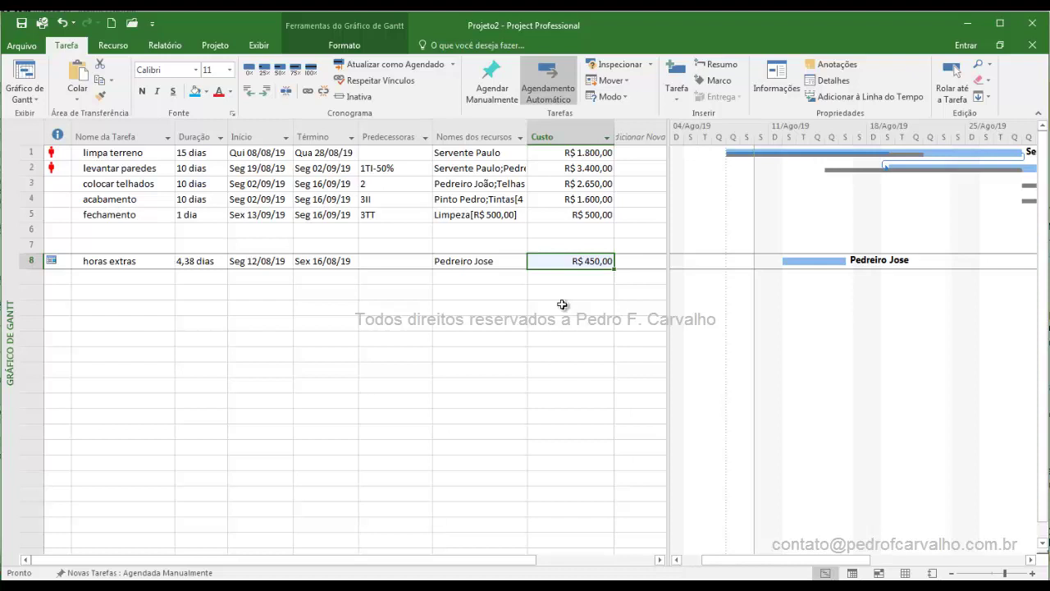
Switch to the Excel workbook Pasta1 and review the "5 horas extras" calculation in cells C9 to D10
key("alt+Tab")
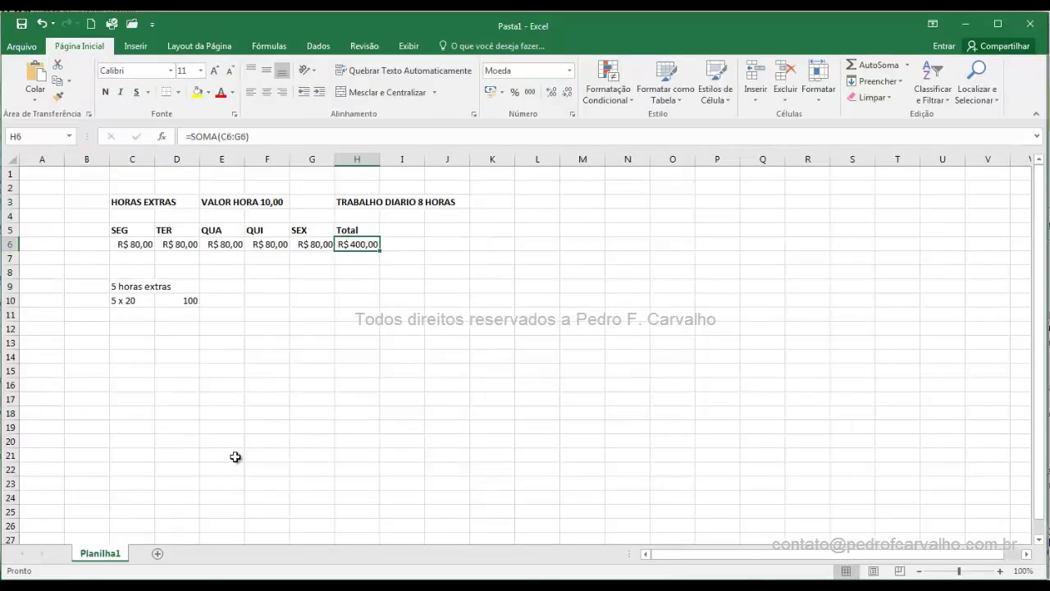
left_click(202, 354)
left_click(121, 291)
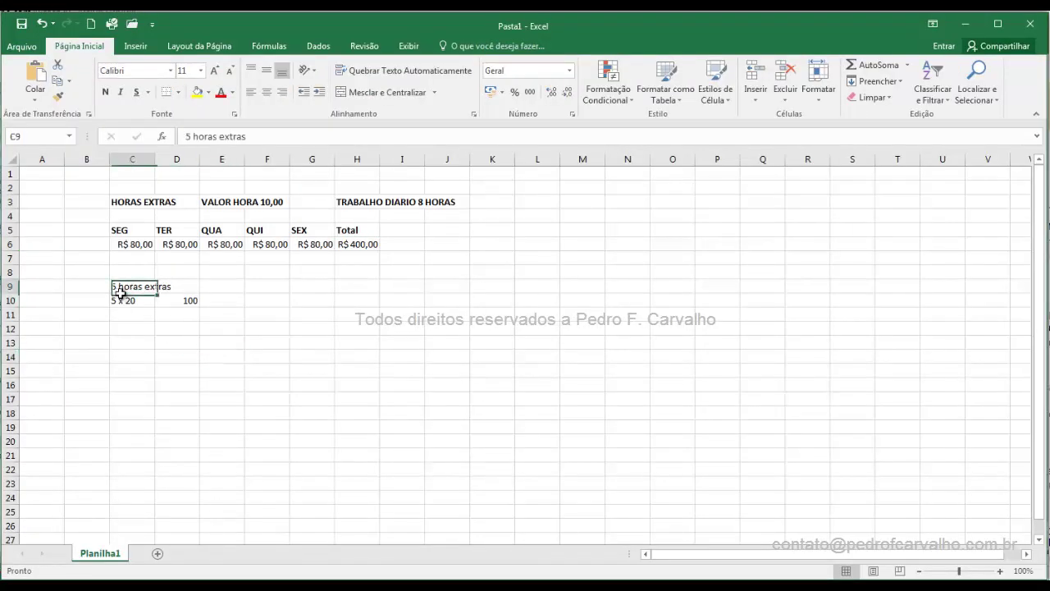
left_click(146, 301)
left_click(188, 300)
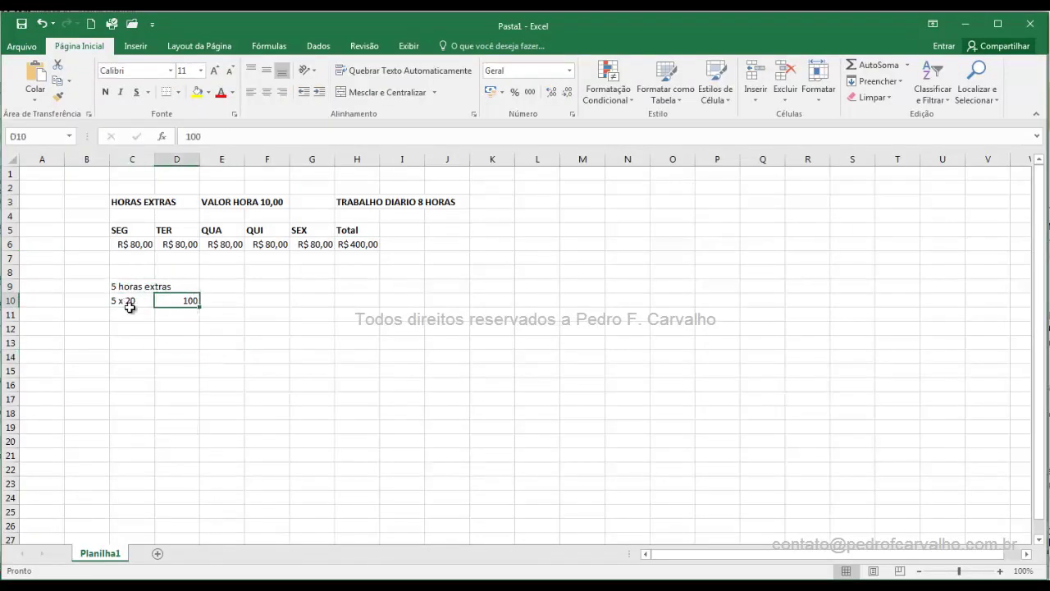
left_click(129, 304)
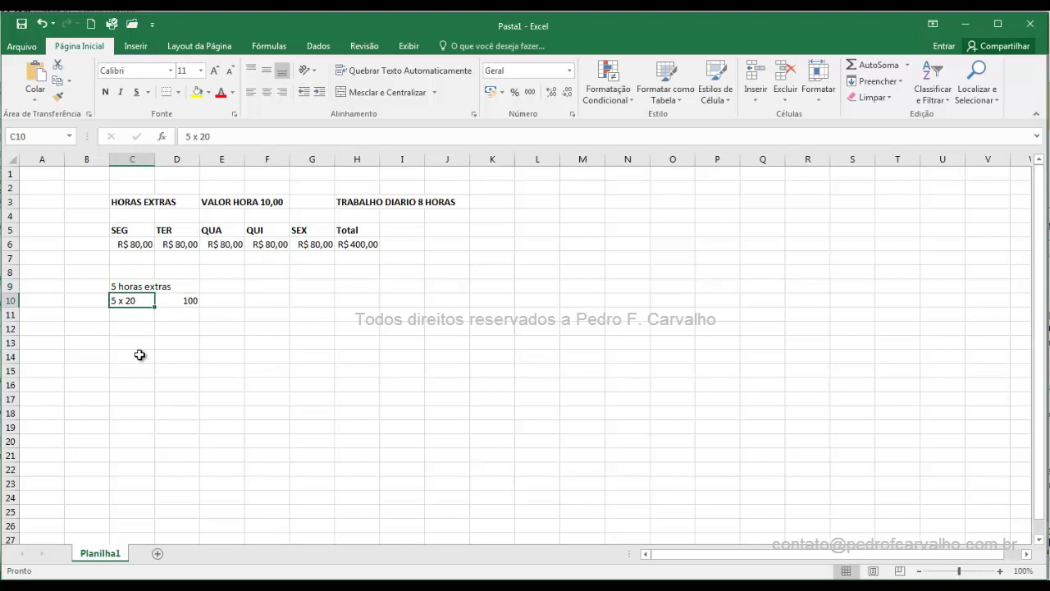
Review the daily labour values from SEG to SEX in row 6 and their total in H6
left_click_drag(141, 246, 317, 244)
left_click(218, 272)
left_click(131, 243)
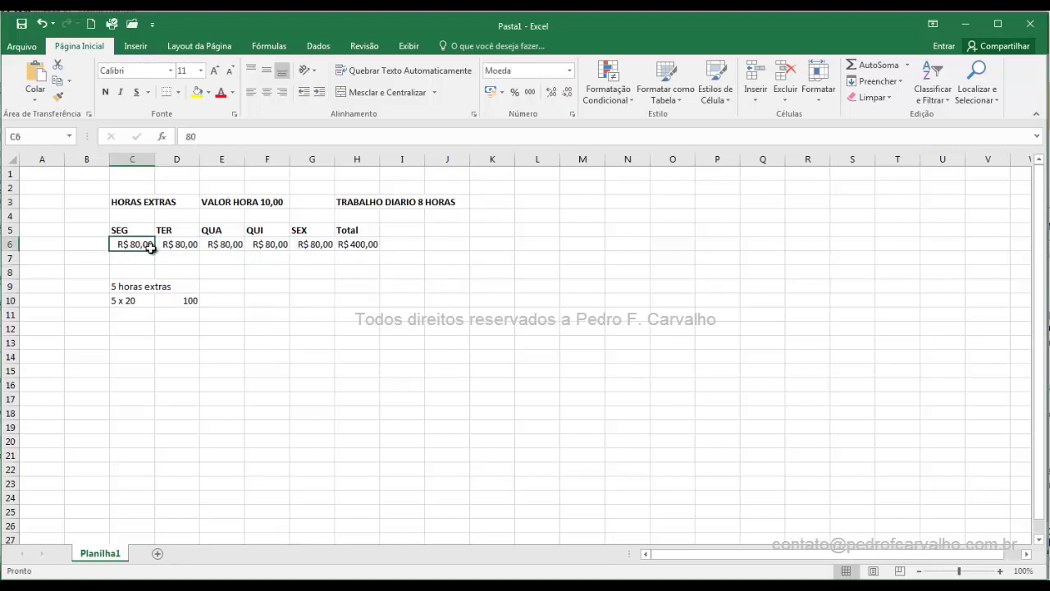
left_click(194, 248)
left_click(220, 246)
left_click(274, 246)
left_click(316, 246)
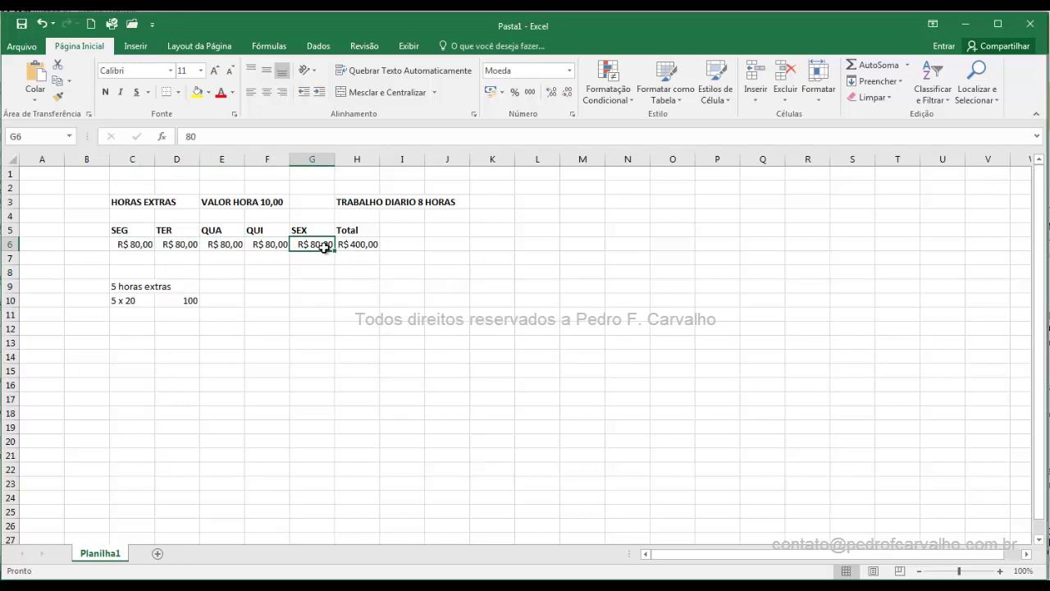
left_click(367, 245)
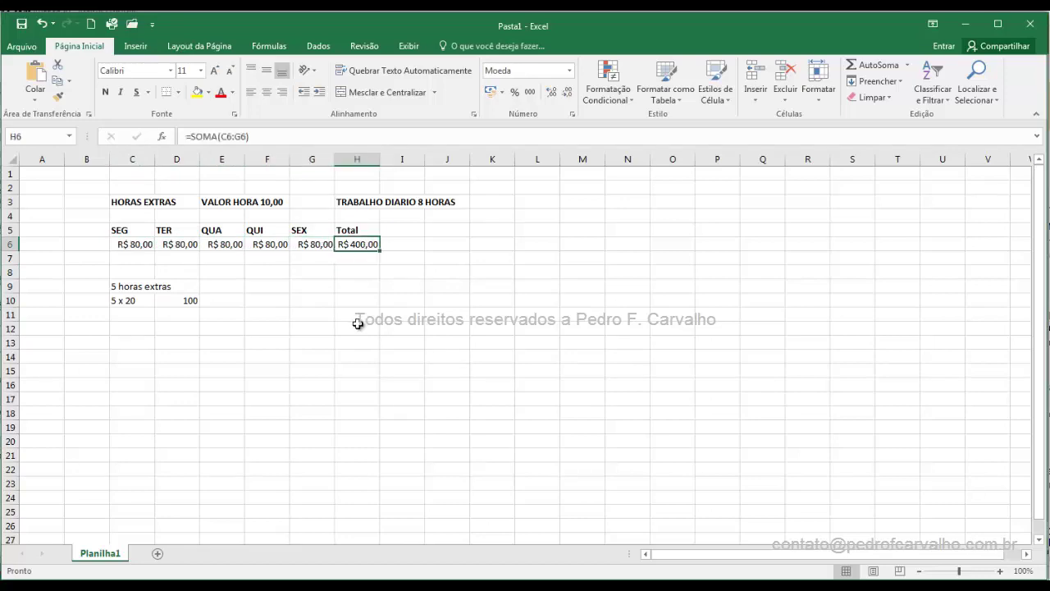
Switch back to Project and, in the Task Usage view, review the bricklayer's daily work and overtime hours under "horas extras"
left_click(966, 24)
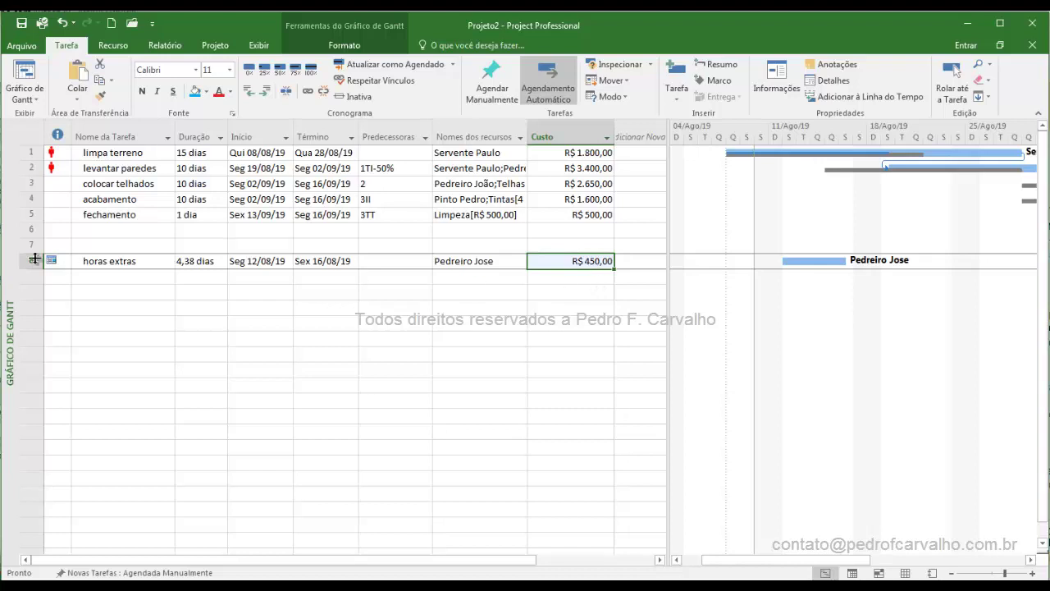
right_click(8, 157)
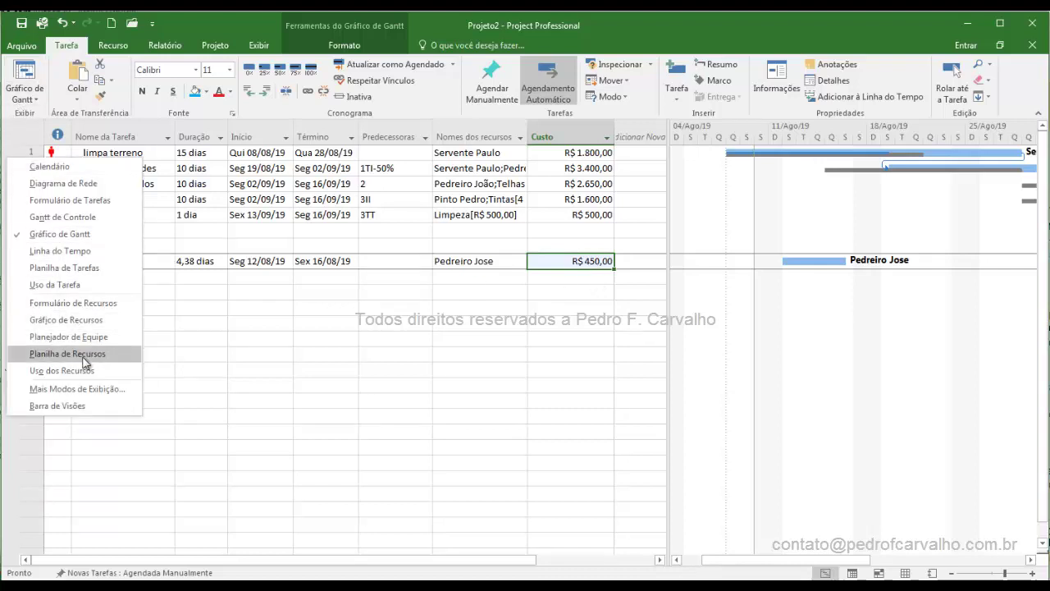
left_click(89, 286)
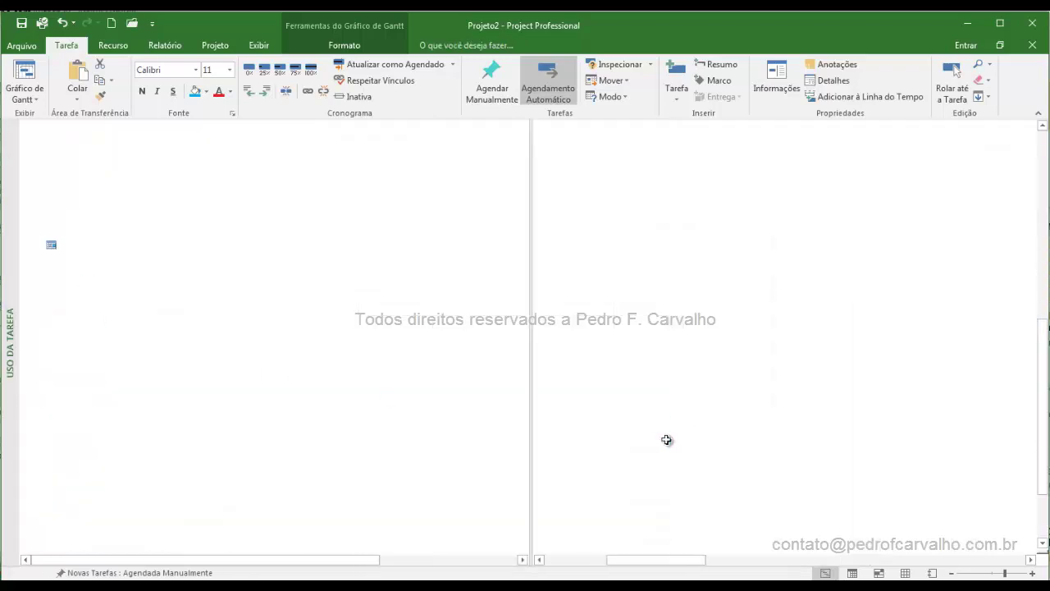
scroll(660, 347, "up", 1)
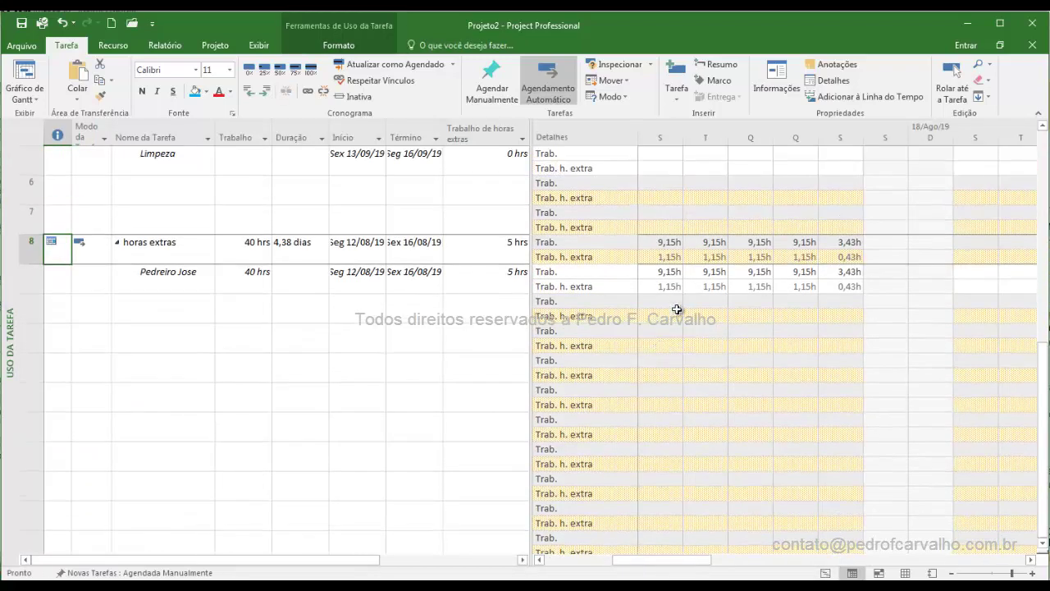
left_click_drag(667, 273, 776, 278)
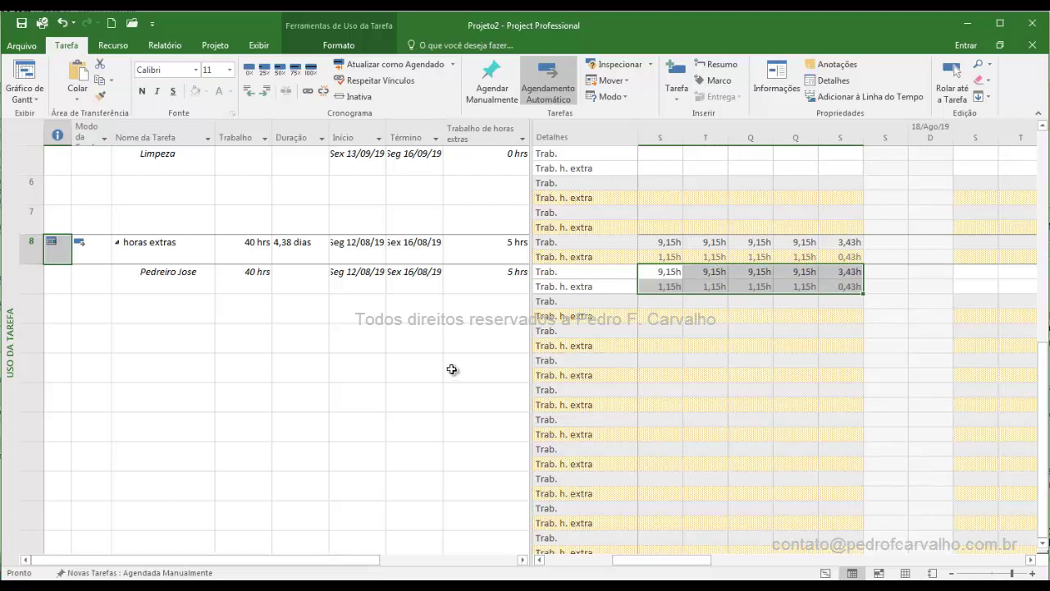
left_click(505, 277)
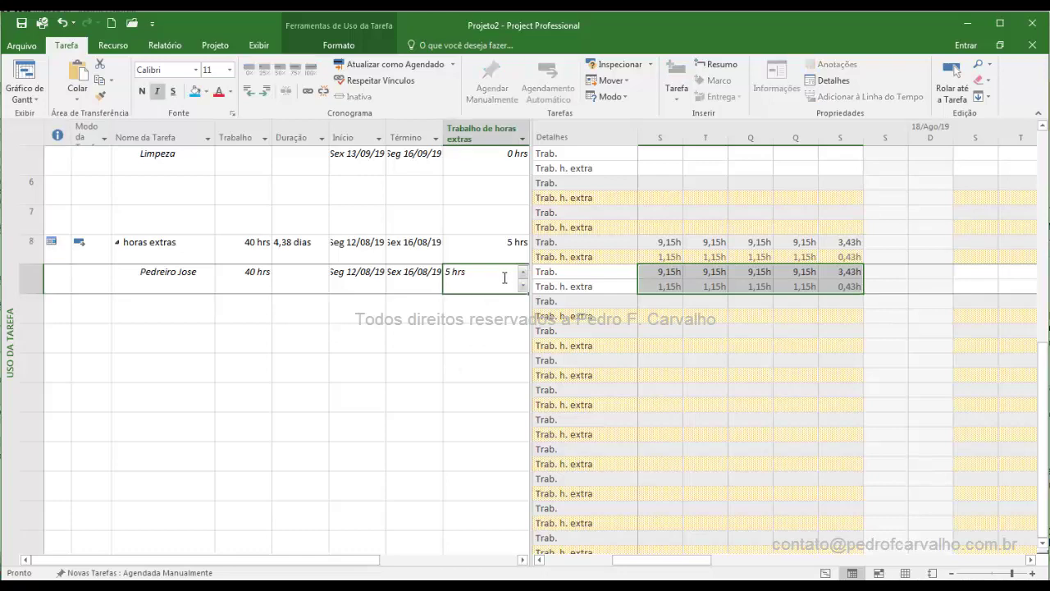
Switch to the Excel workbook Pasta1 and review the 5 x 20 overtime calculation together with the weekly total in H6
key("alt+Tab")
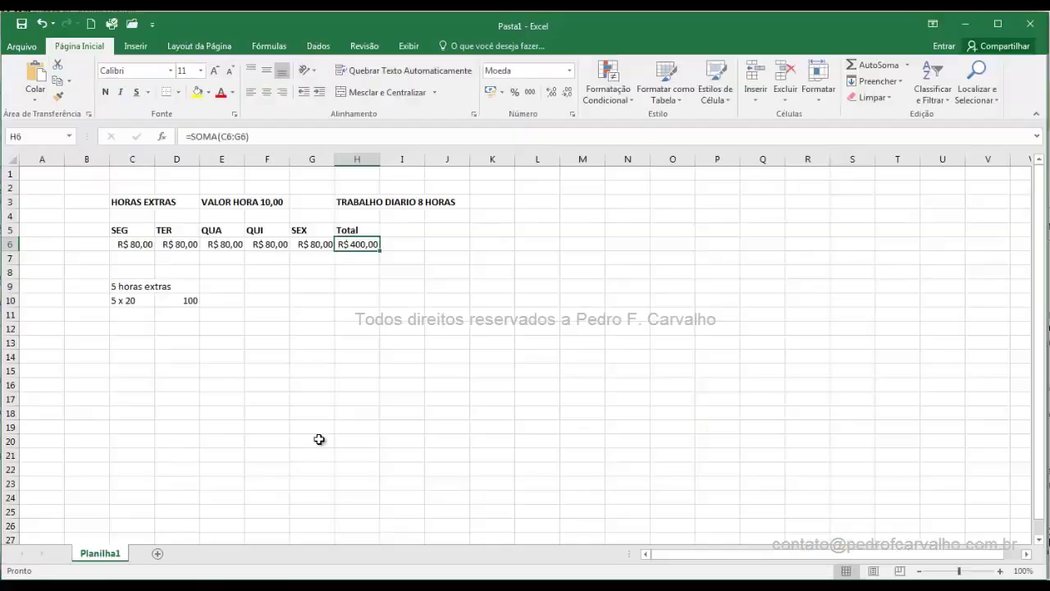
left_click(312, 399)
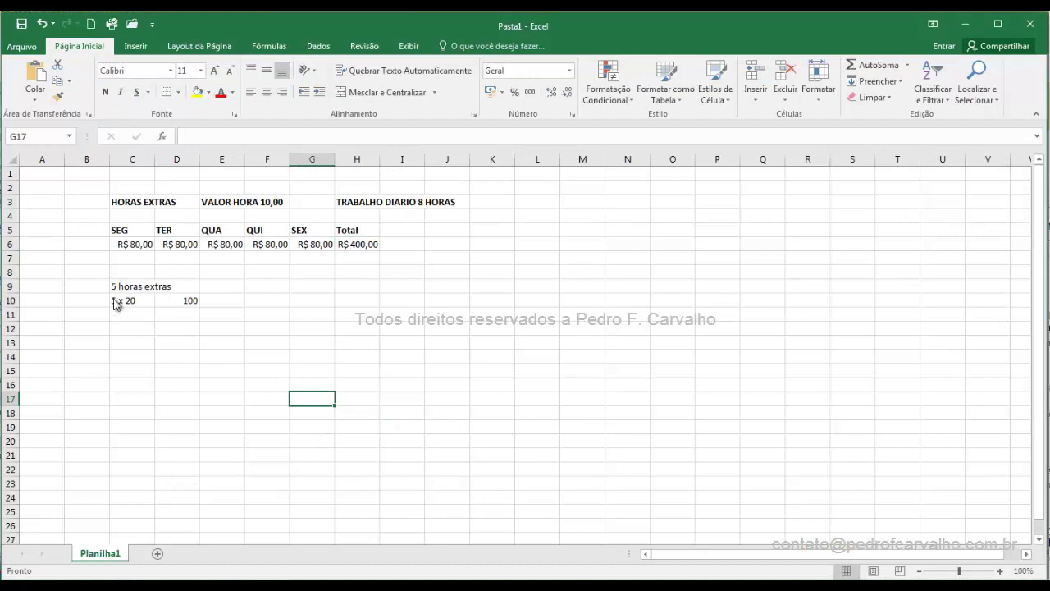
left_click_drag(106, 299, 78, 266)
left_click_drag(193, 312, 220, 351)
left_click_drag(331, 236, 396, 270)
left_click_drag(210, 328, 331, 253)
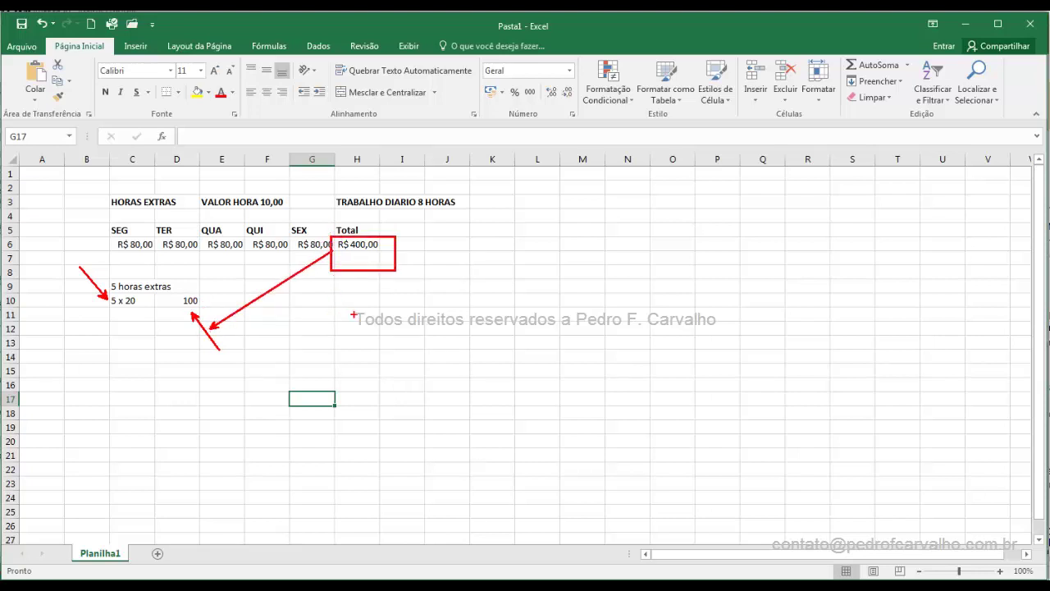
key("Escape")
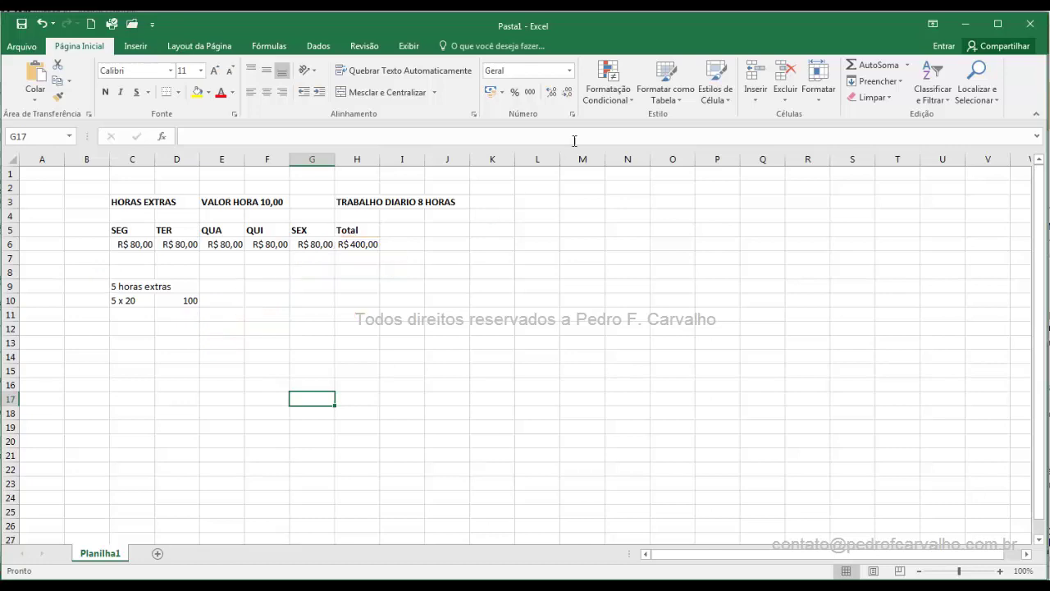
Switch back to Project and set the bricklayer's work under "horas extras" to 45 hours
left_click(965, 23)
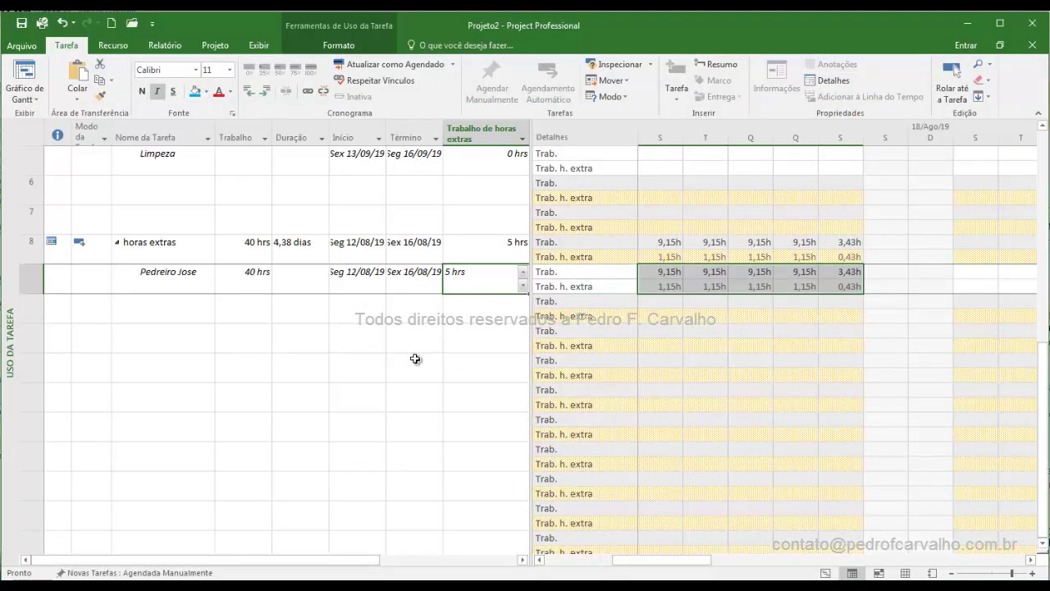
left_click(415, 359)
key("ctrl+z")
left_click_drag(306, 241, 374, 182)
key("Escape")
left_click(255, 284)
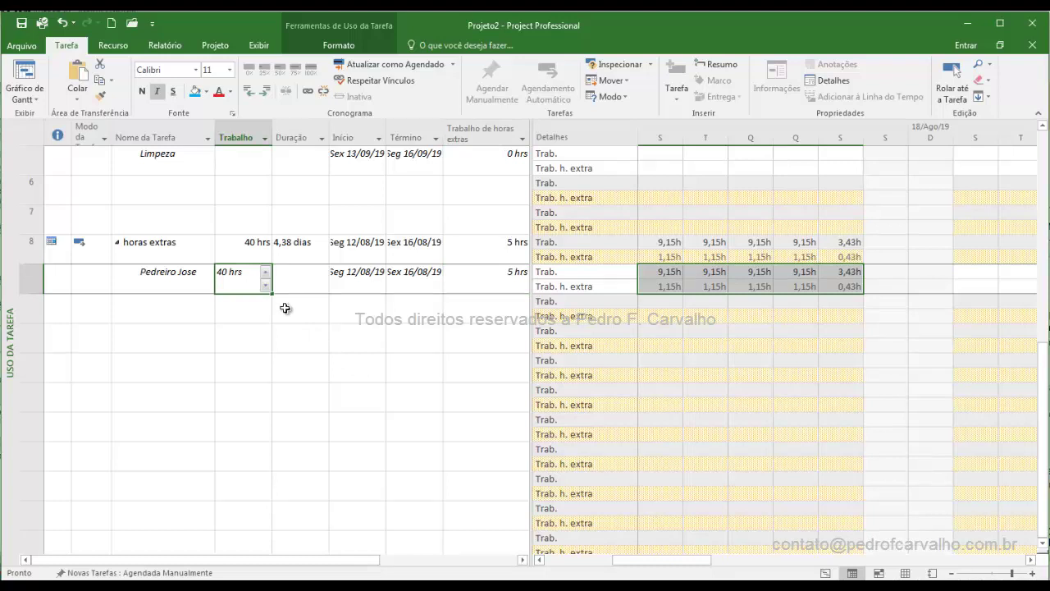
type("45")
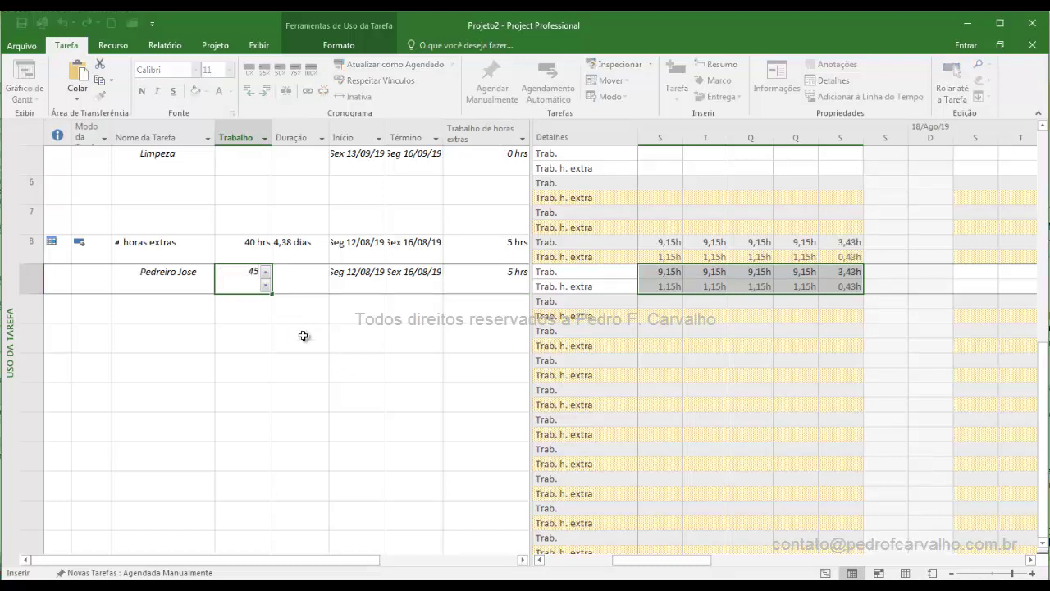
left_click(304, 335)
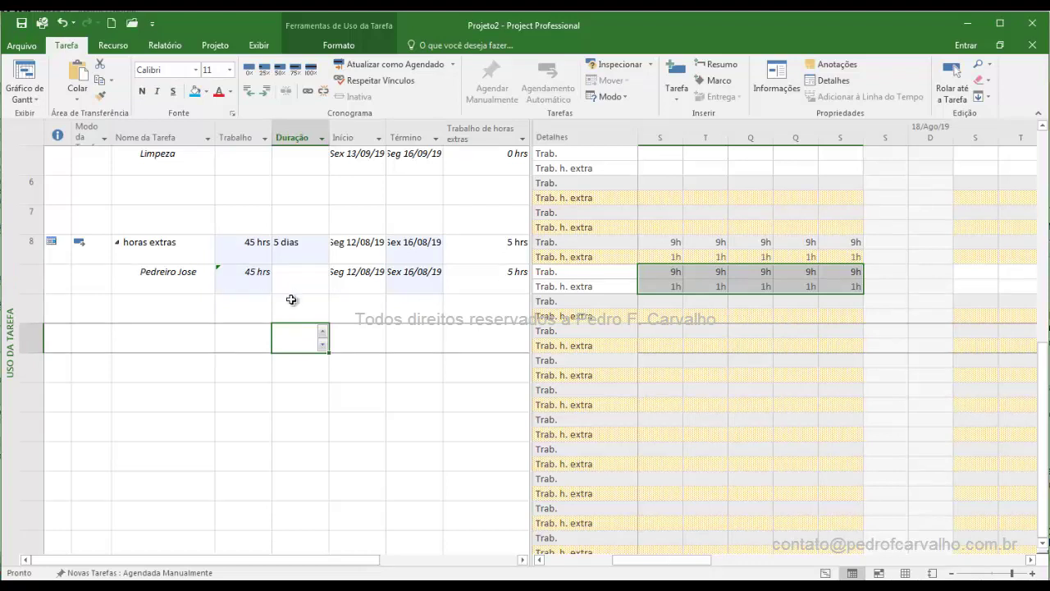
Check the bricklayer's total overtime work and the overtime hours assigned to each weekday from Monday to Friday
left_click(484, 279)
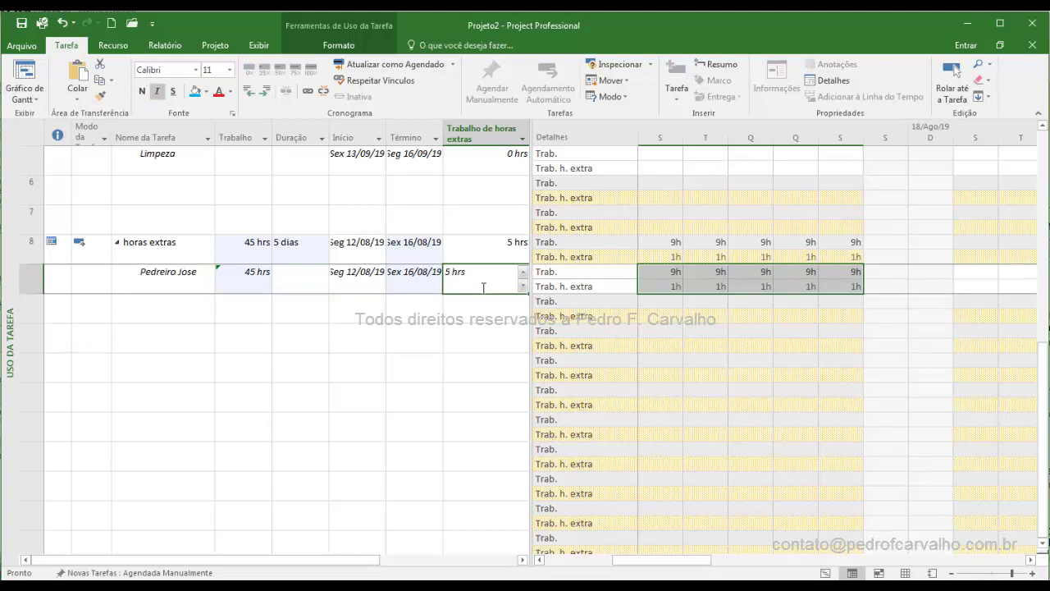
left_click(427, 362)
left_click(674, 289)
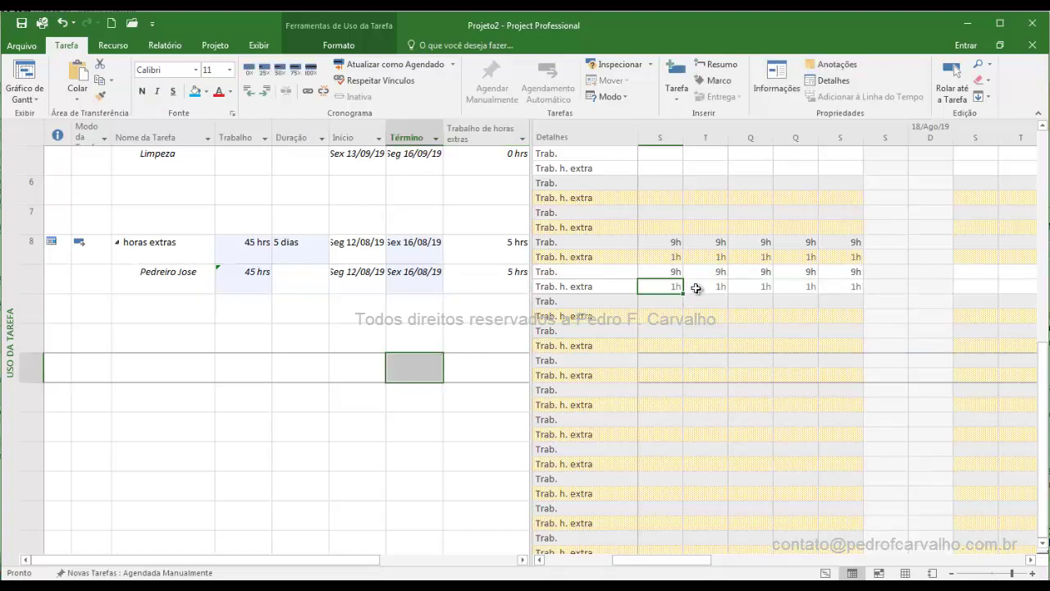
left_click(699, 287)
left_click(751, 287)
left_click(796, 287)
left_click(849, 287)
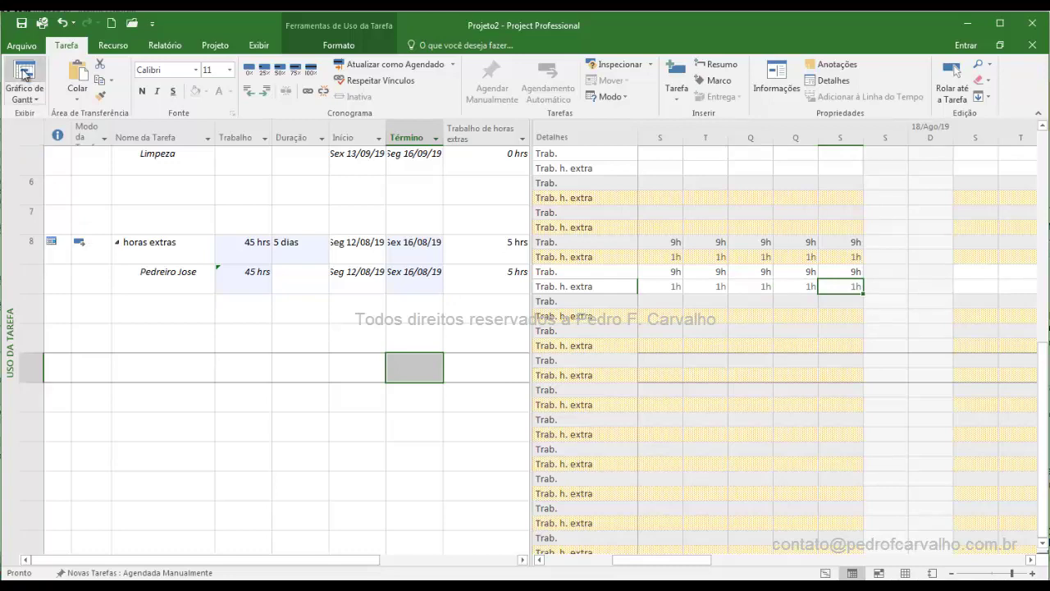
Open the Gantt Chart view and check the recalculated cost of the "horas extras" task
left_click(25, 74)
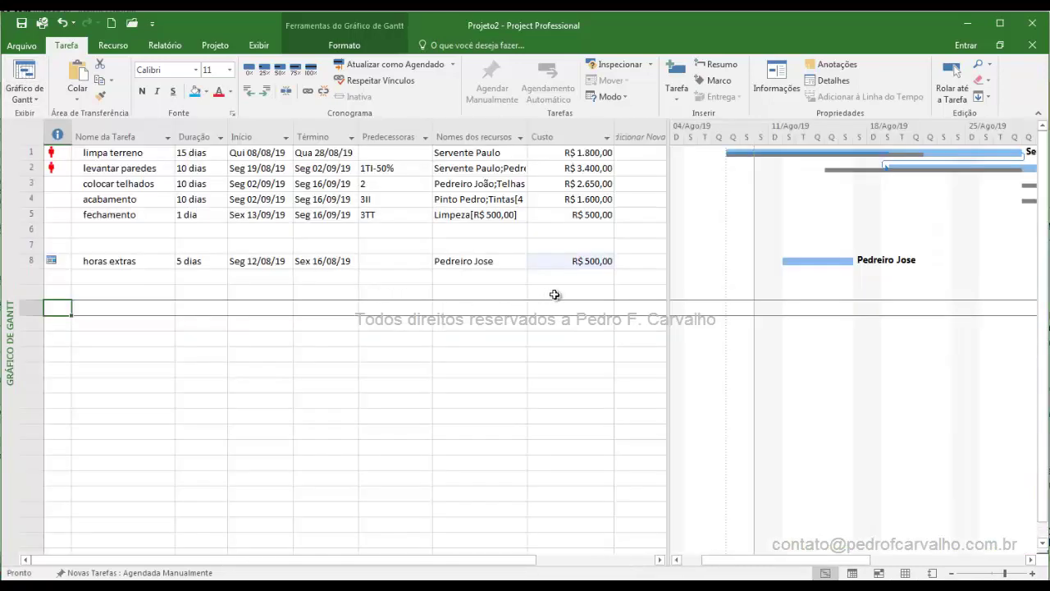
left_click(604, 261)
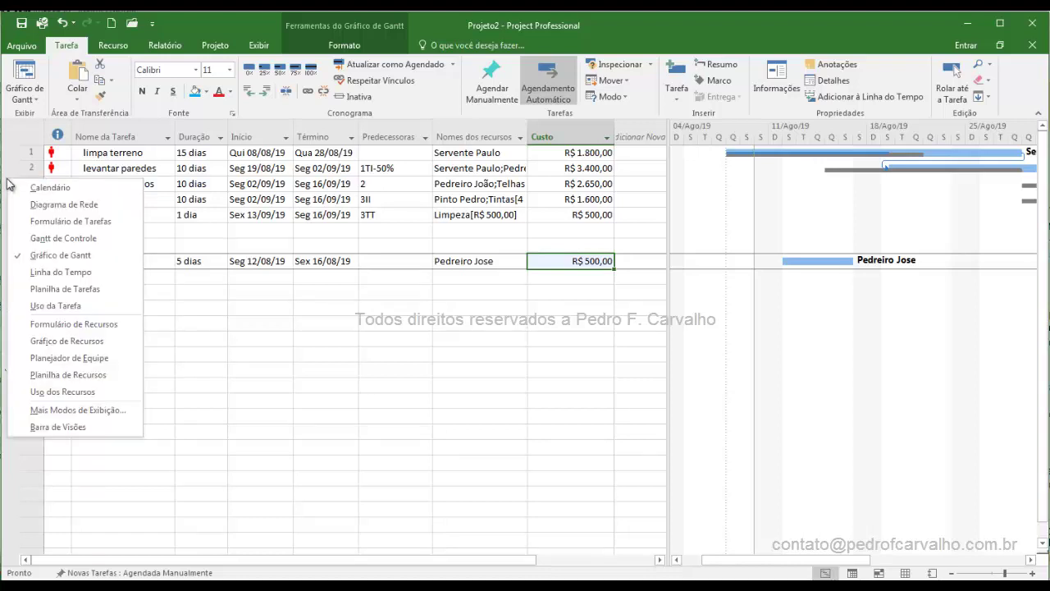
Return to the Task Usage view and review the work, duration and overtime work values for "horas extras" and its bricklayer
right_click(10, 182)
left_click(48, 306)
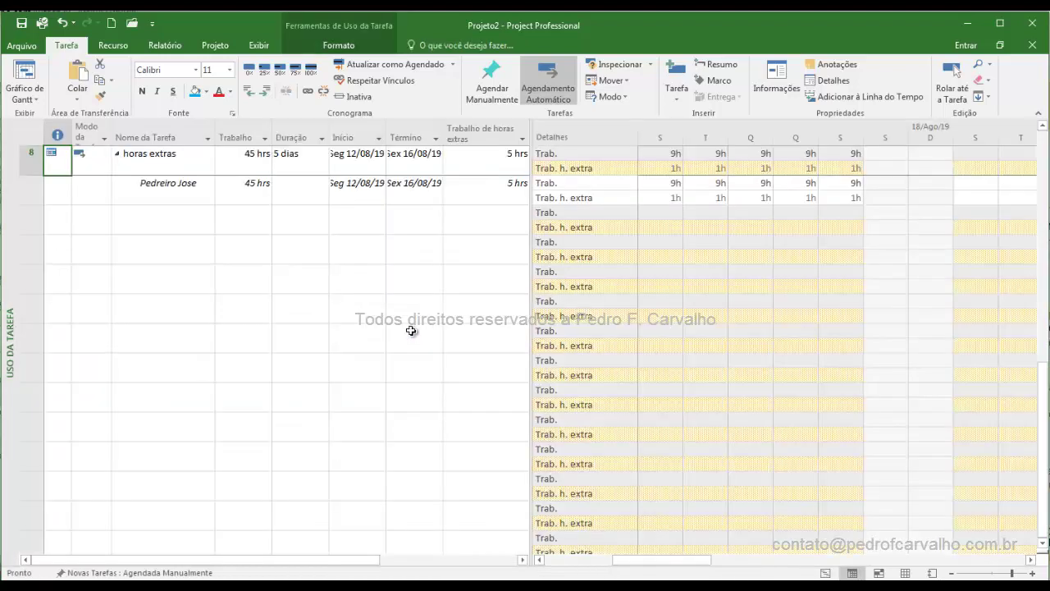
left_click(250, 190)
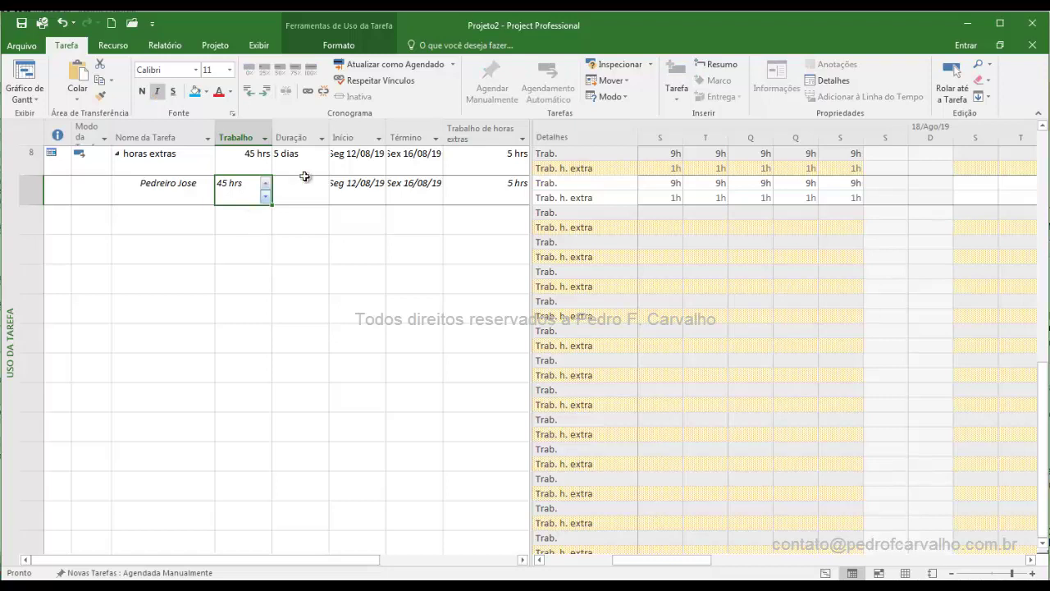
left_click(509, 194)
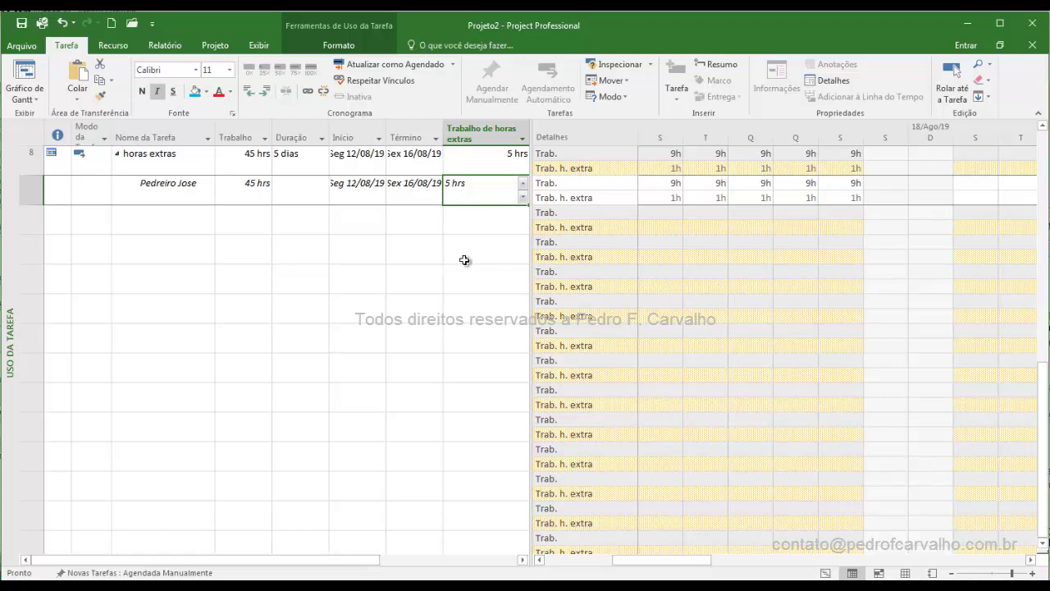
left_click(464, 260)
left_click(260, 190)
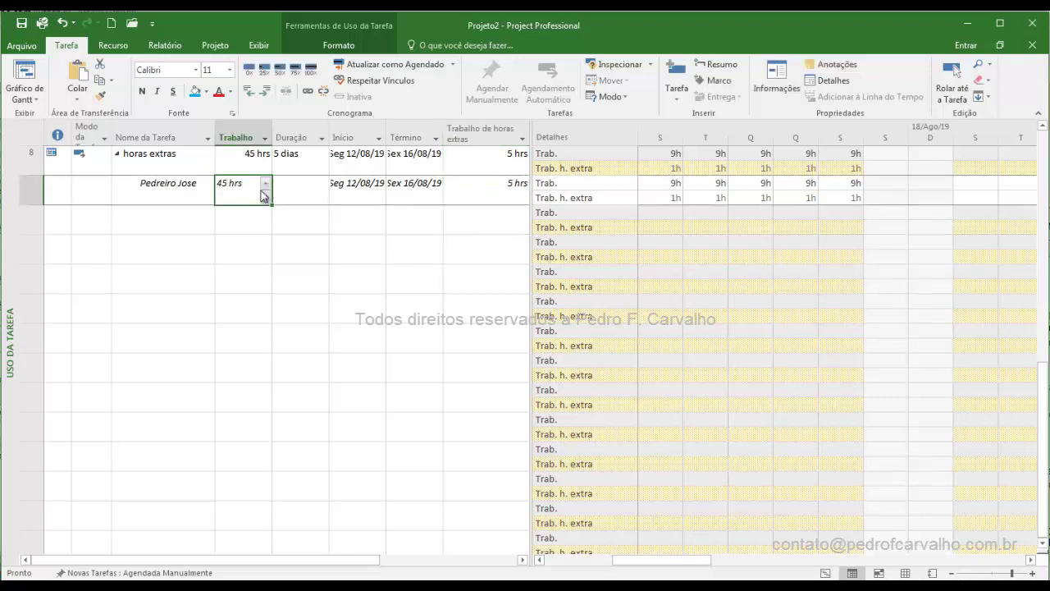
left_click(298, 161)
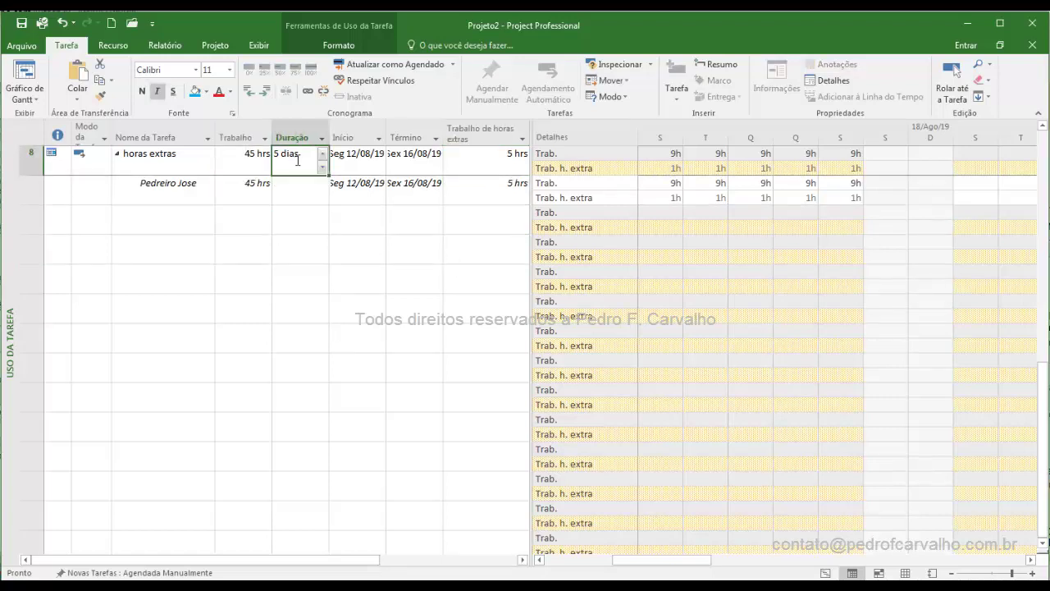
left_click(254, 193)
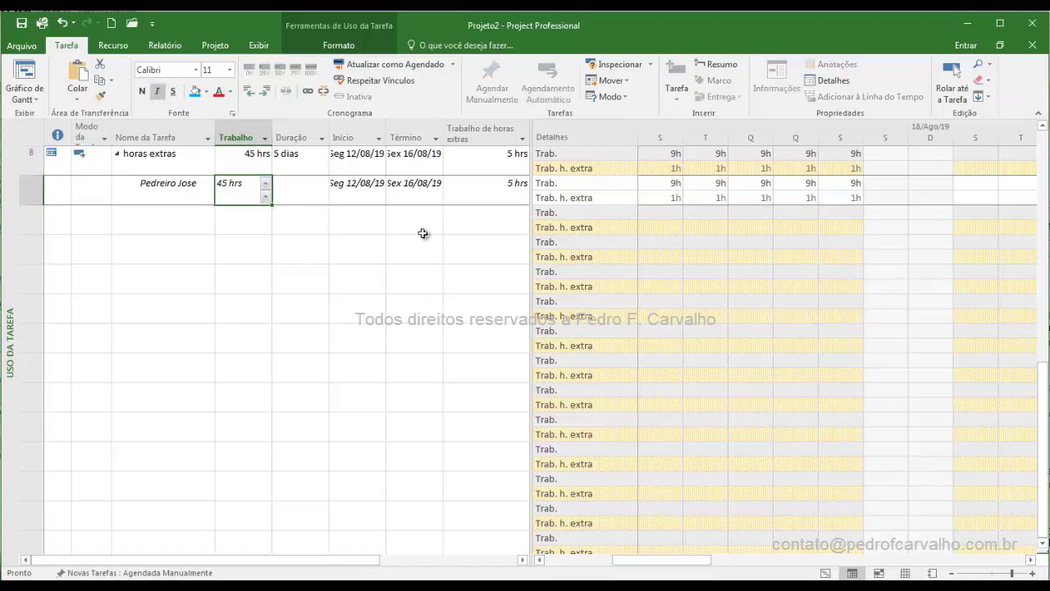
left_click(487, 192)
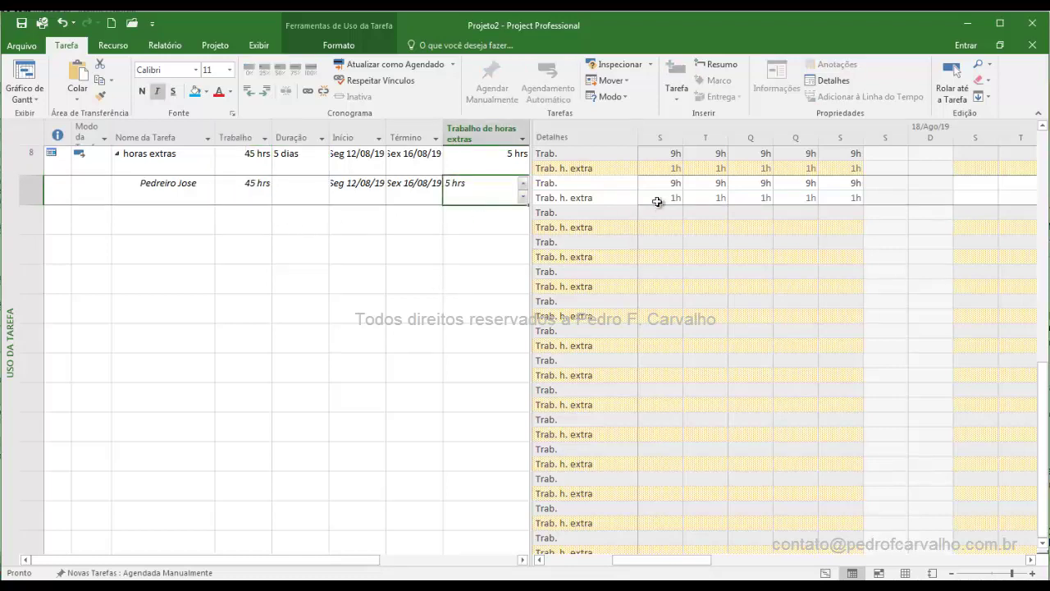
Compare the bricklayer's daily work row with the daily overtime row across Monday to Friday
left_click_drag(659, 198, 846, 196)
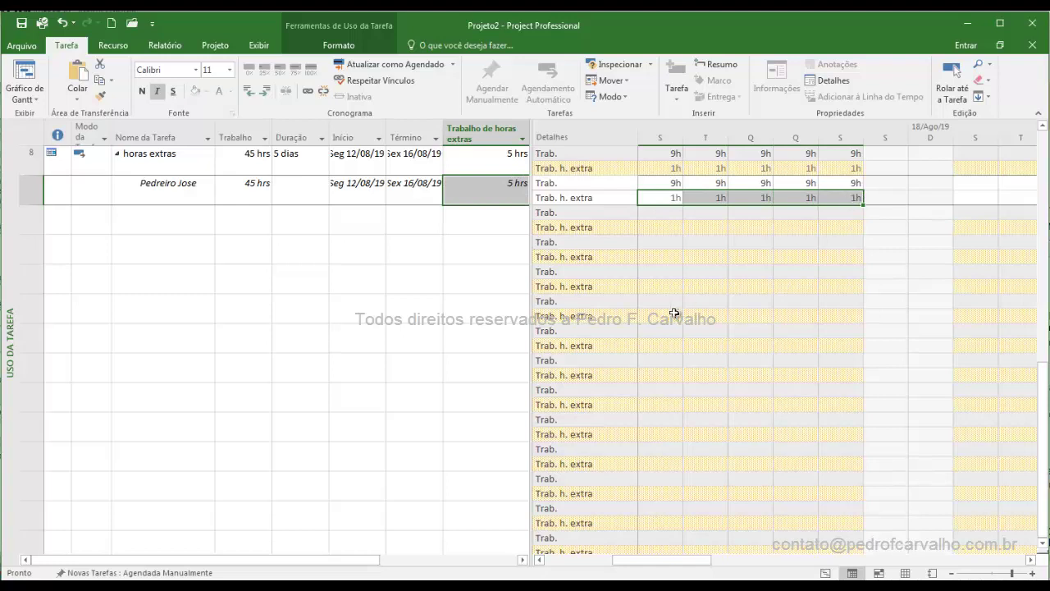
left_click_drag(673, 185, 858, 185)
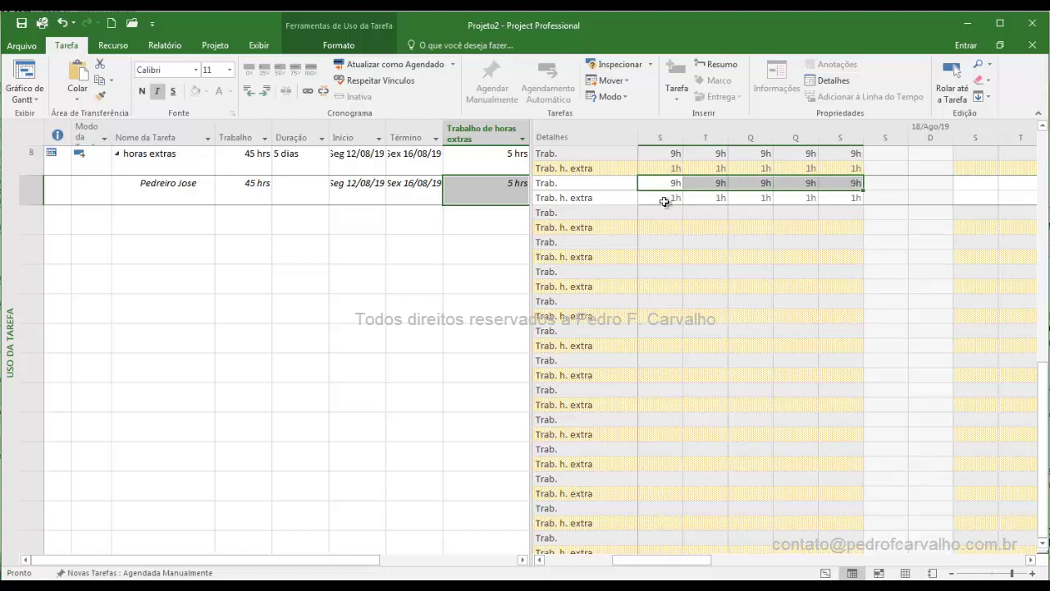
left_click_drag(668, 200, 847, 201)
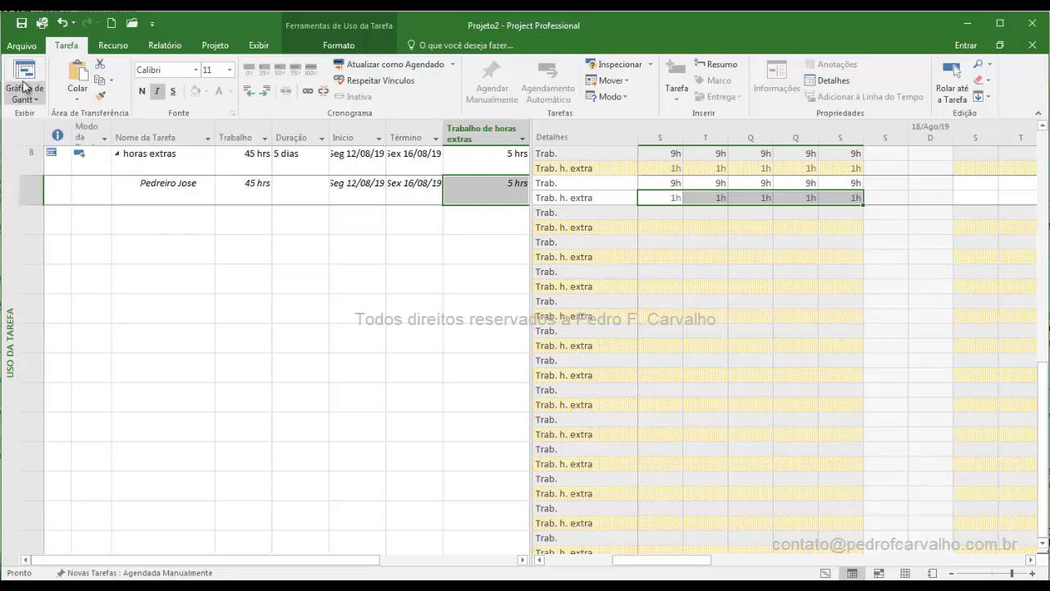
Display the Gantt Chart view with the task details form for "horas extras", set to show the Trabalho details
left_click(25, 82)
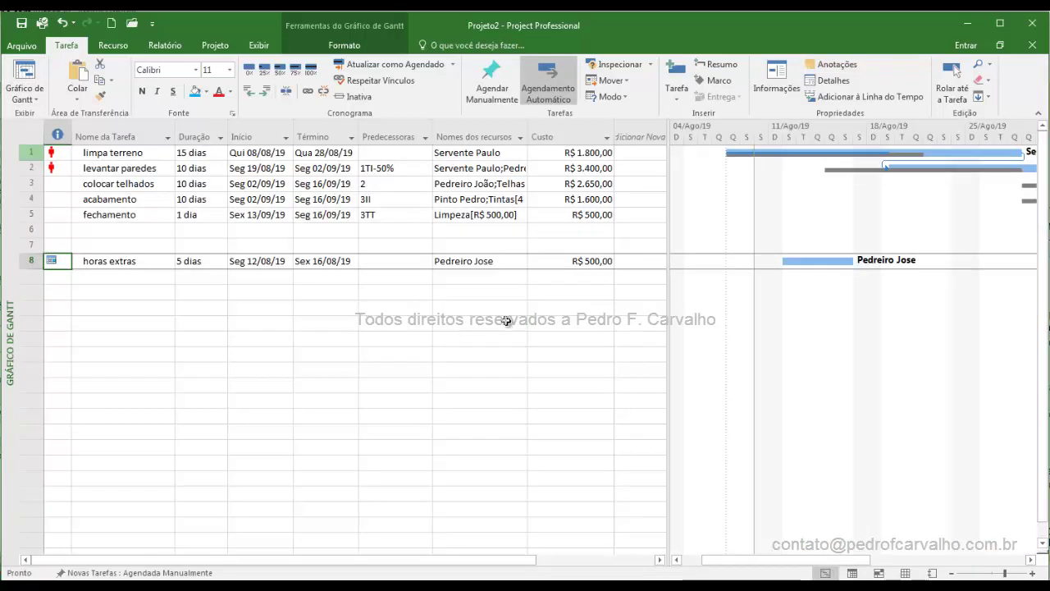
left_click(831, 82)
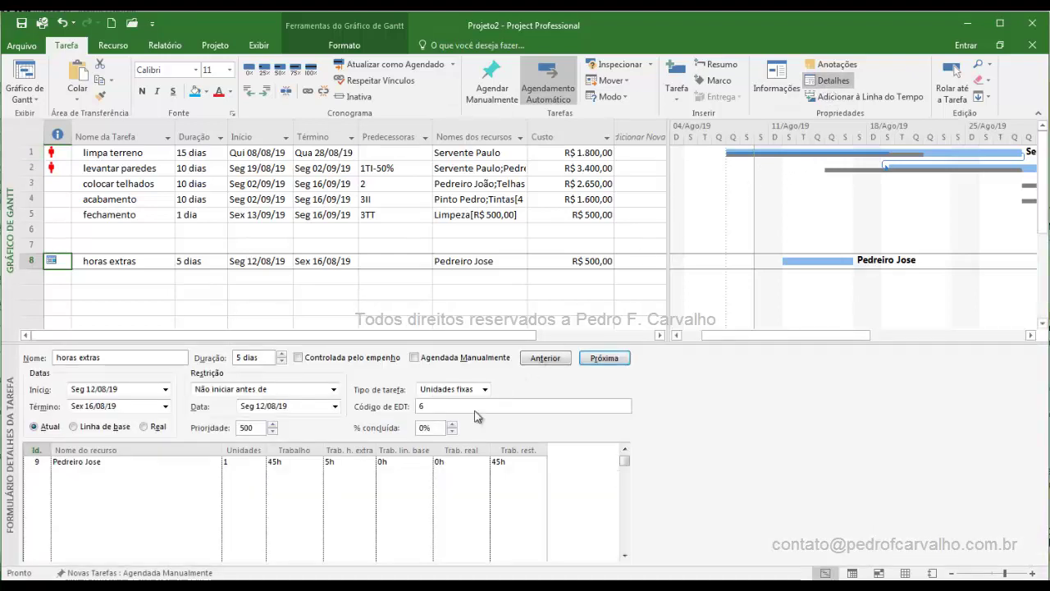
right_click(605, 388)
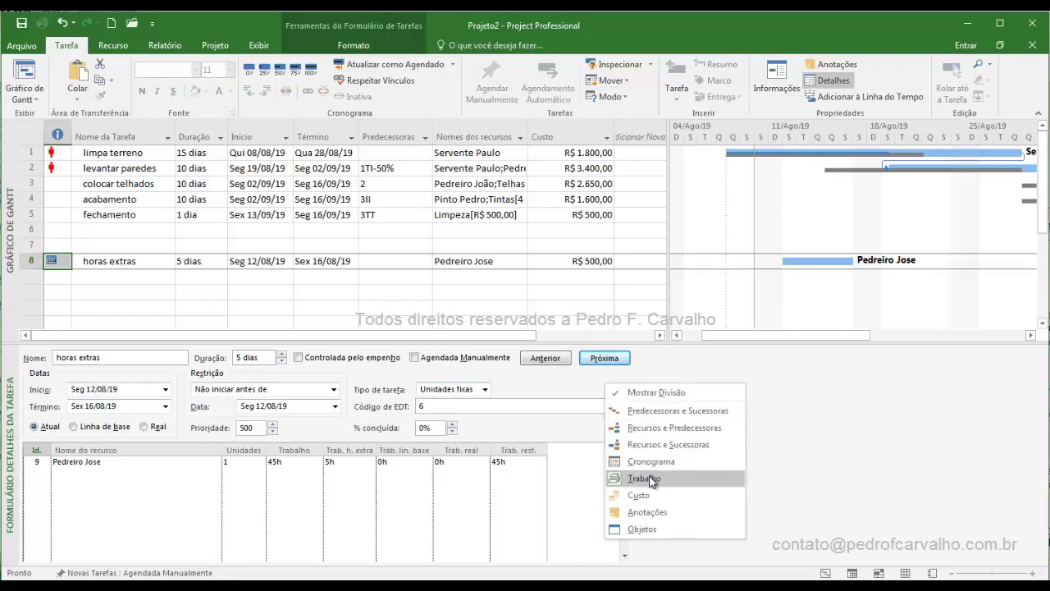
left_click(648, 478)
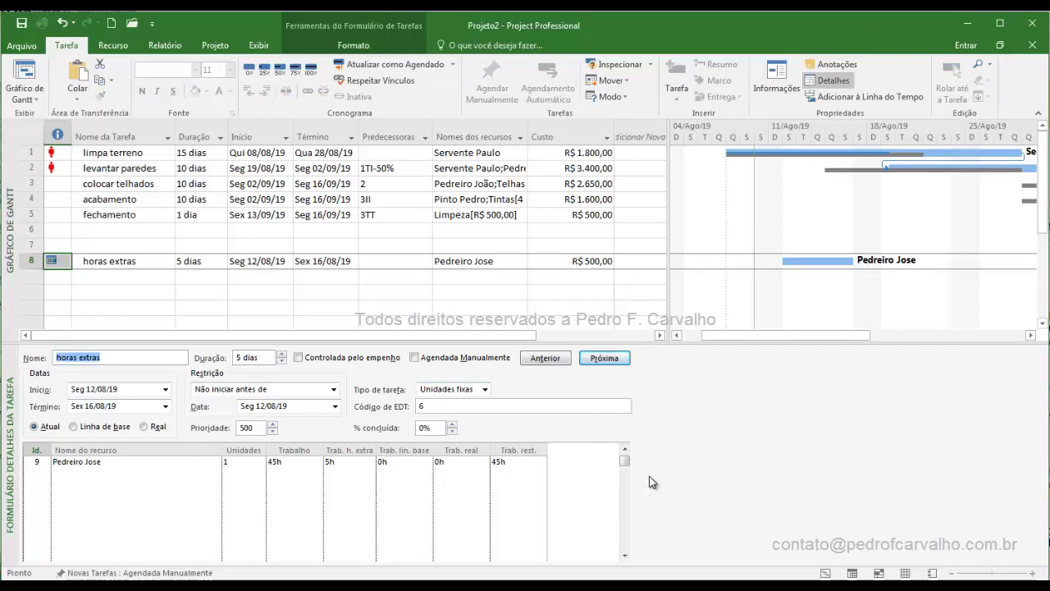
Review the bricklayer's work, overtime, baseline, actual and remaining hours in the task details form
left_click(152, 465)
left_click(297, 465)
left_click(346, 465)
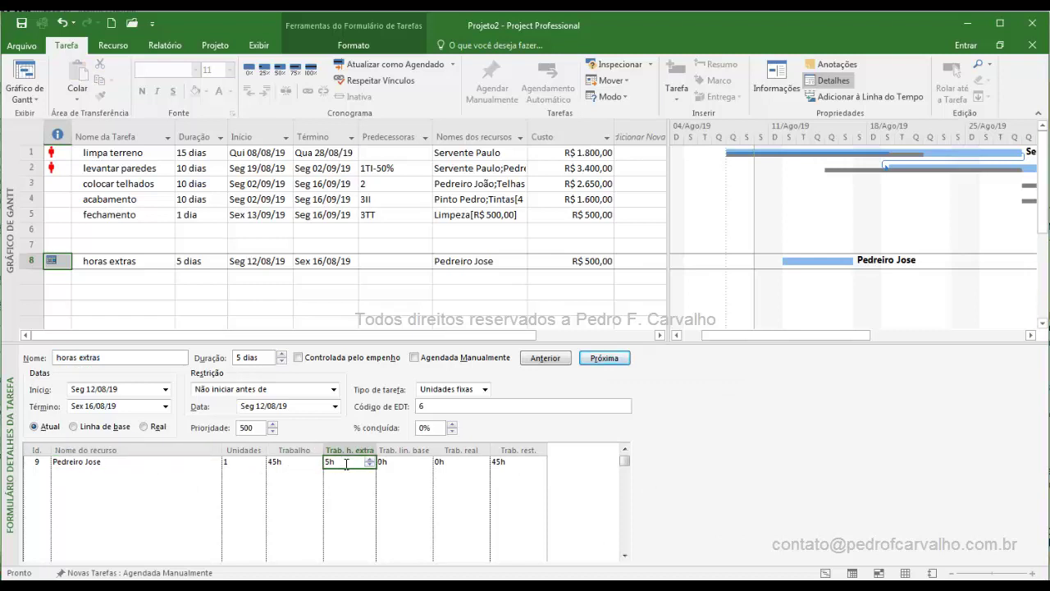
left_click(415, 464)
left_click(458, 464)
left_click(509, 462)
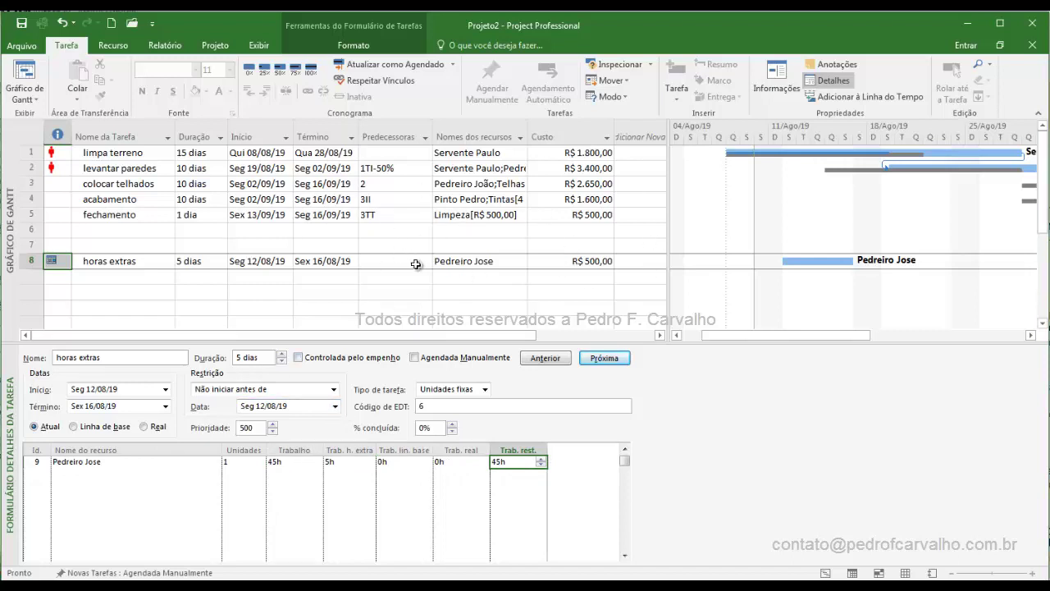
right_click(710, 421)
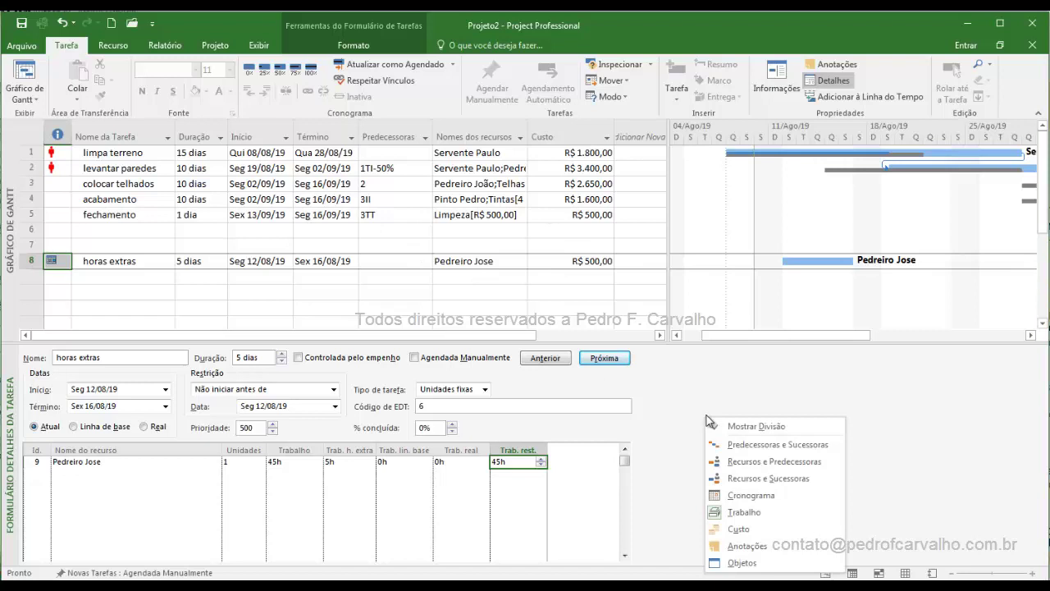
left_click(665, 397)
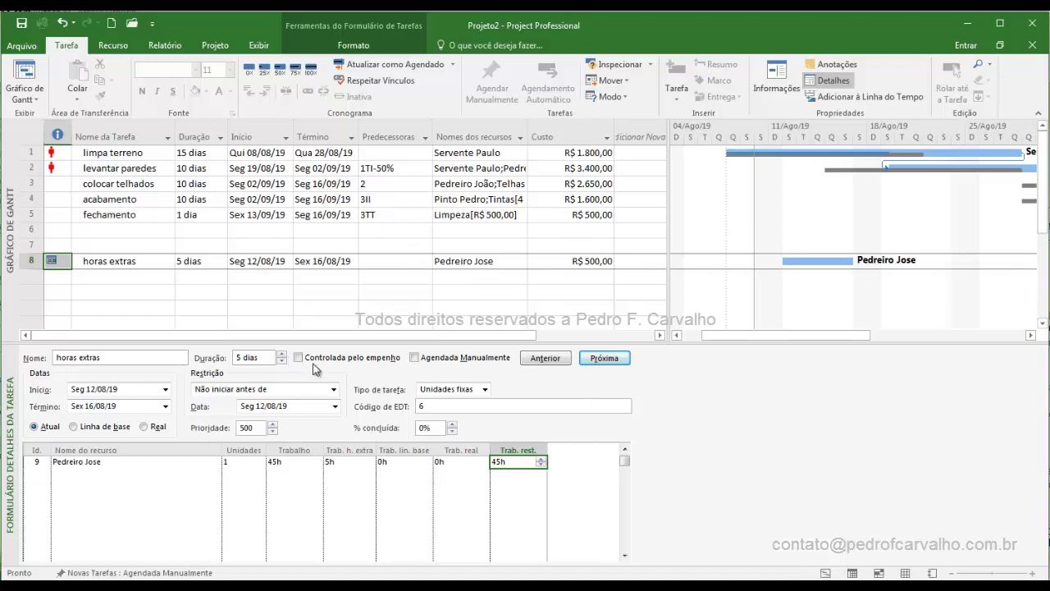